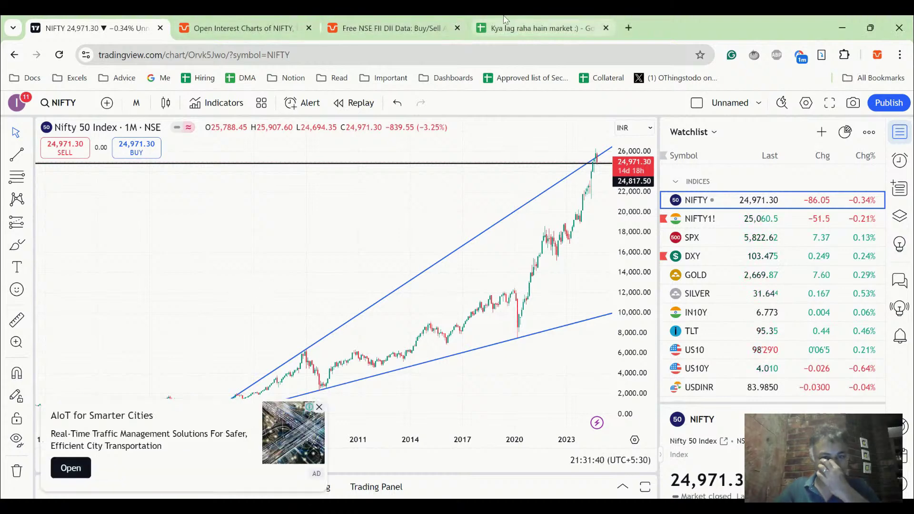
Review the 16-Oct-2024 Verdict note in B9 and the entries above, then open a new browser tab
click(538, 28)
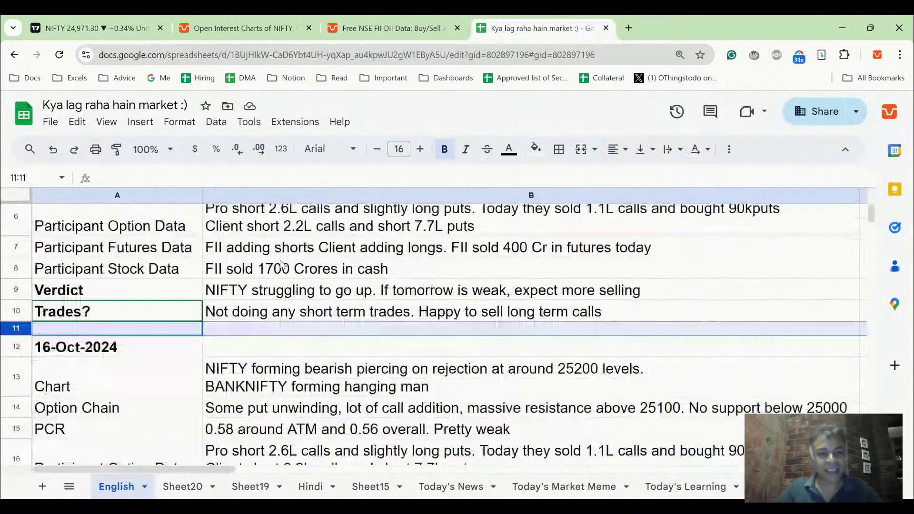
click(281, 294)
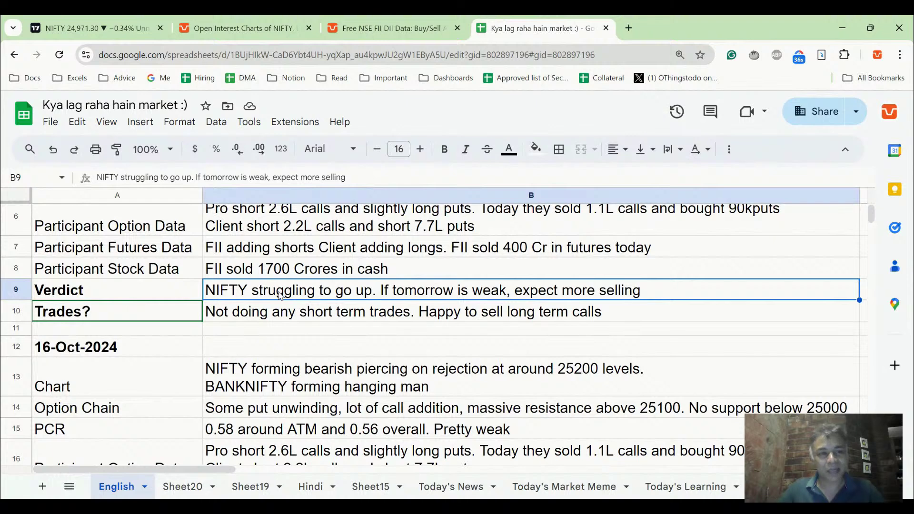
scroll(281, 295, up, 2)
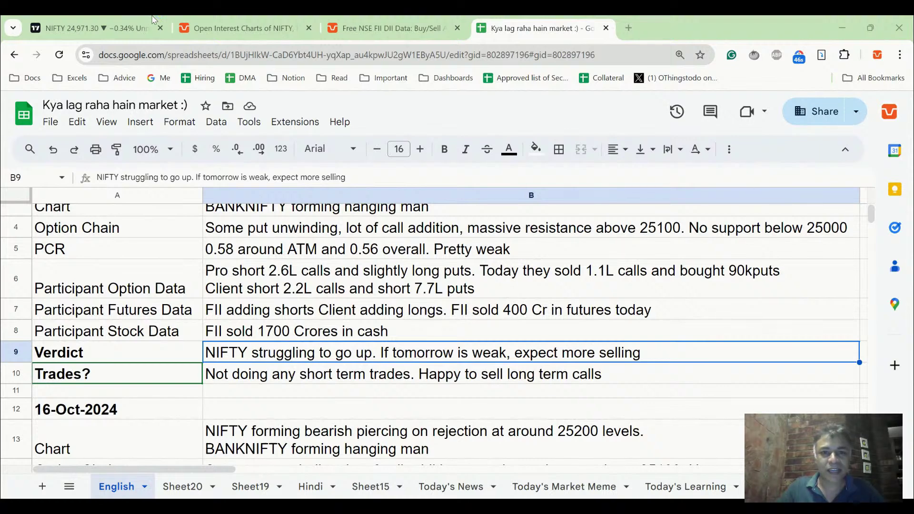
click(628, 28)
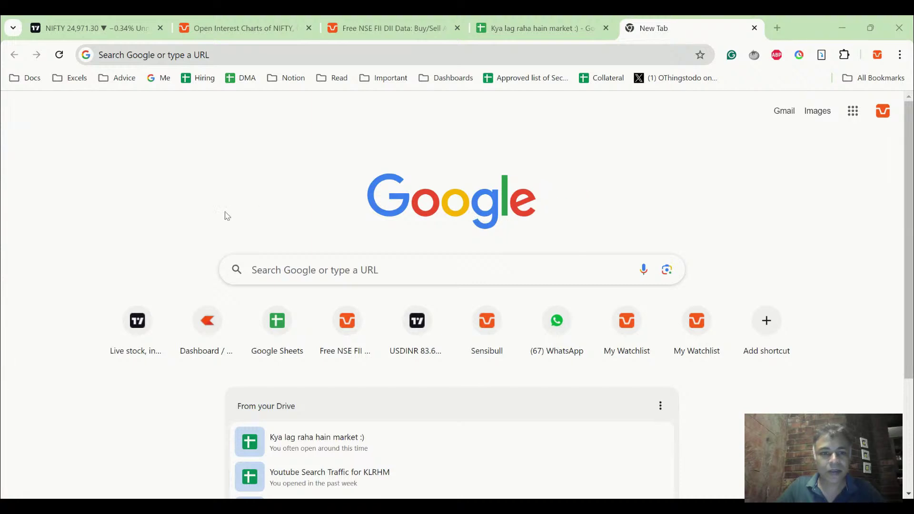
Open the saved NIFTY weekly chart image (23).png, then go to Sensibull's Open Interest Charts
key(ctrl+l)
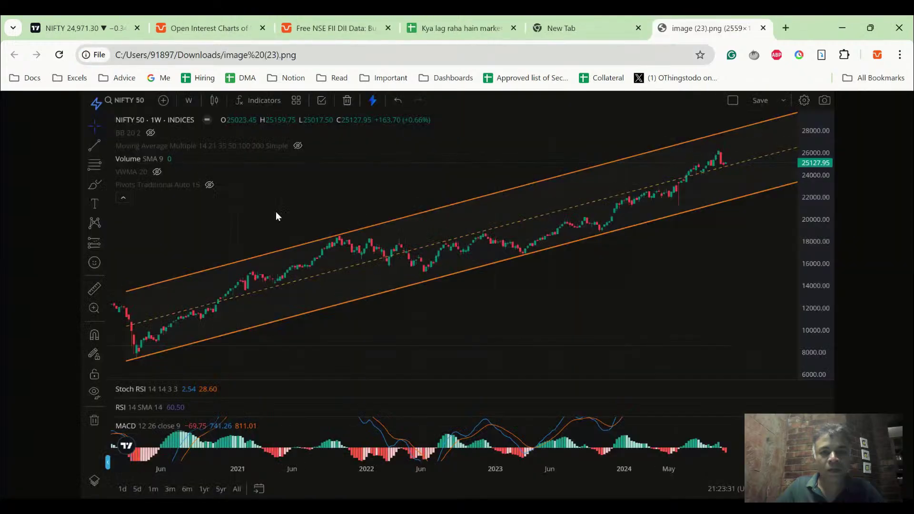
click(580, 20)
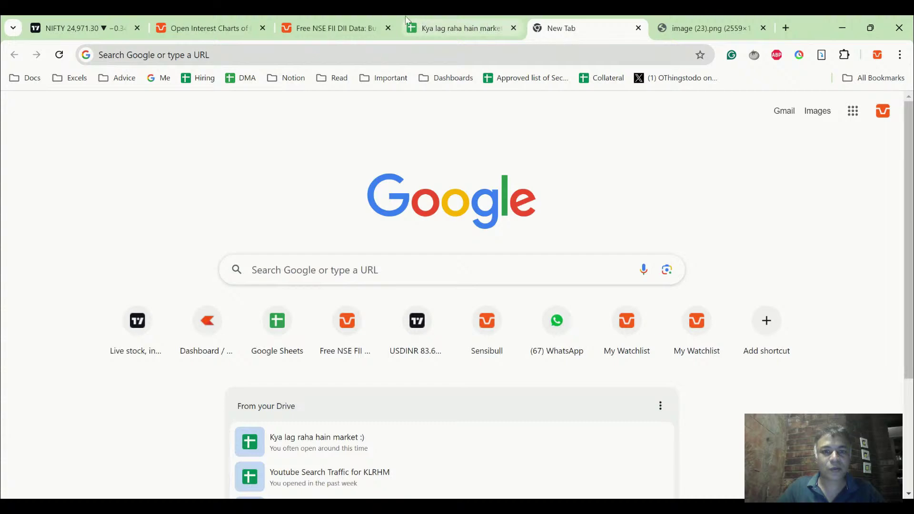
click(79, 28)
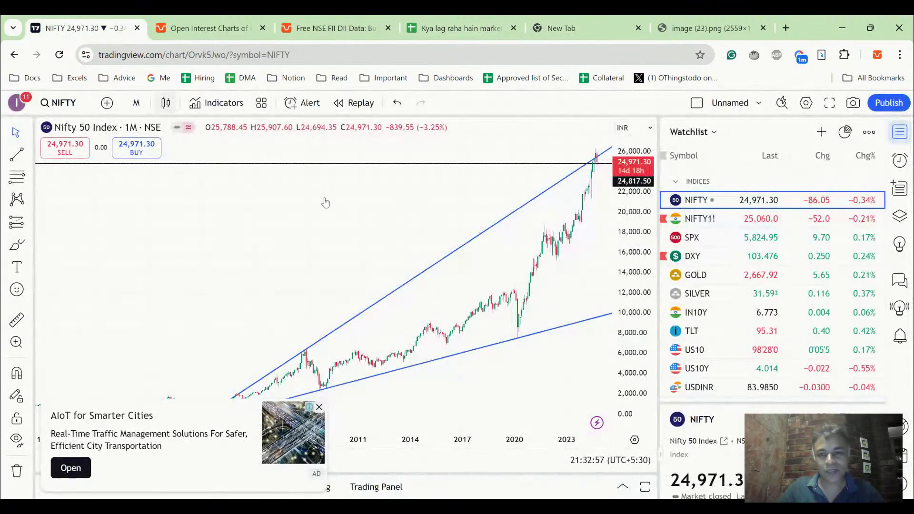
click(206, 22)
Open the Sensibull Watchlist showing the NIFTY daily chart with the 24759.07 level
click(440, 111)
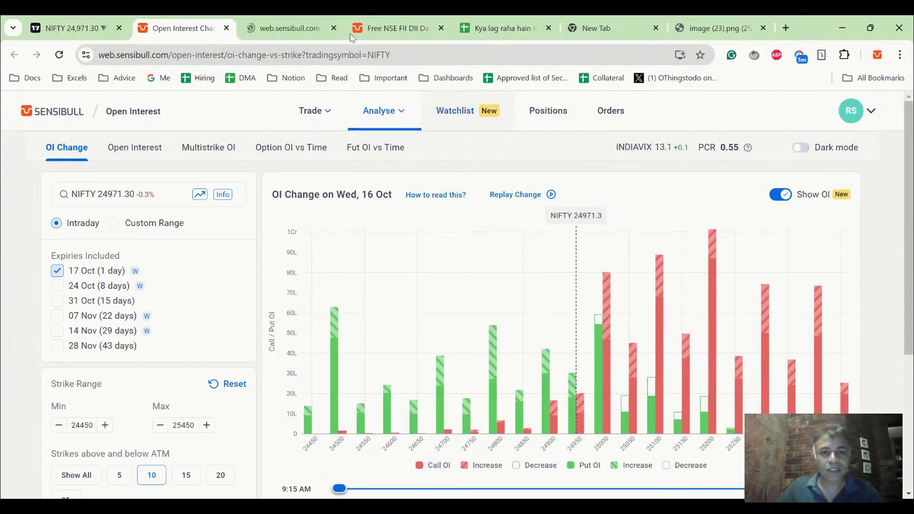
click(180, 21)
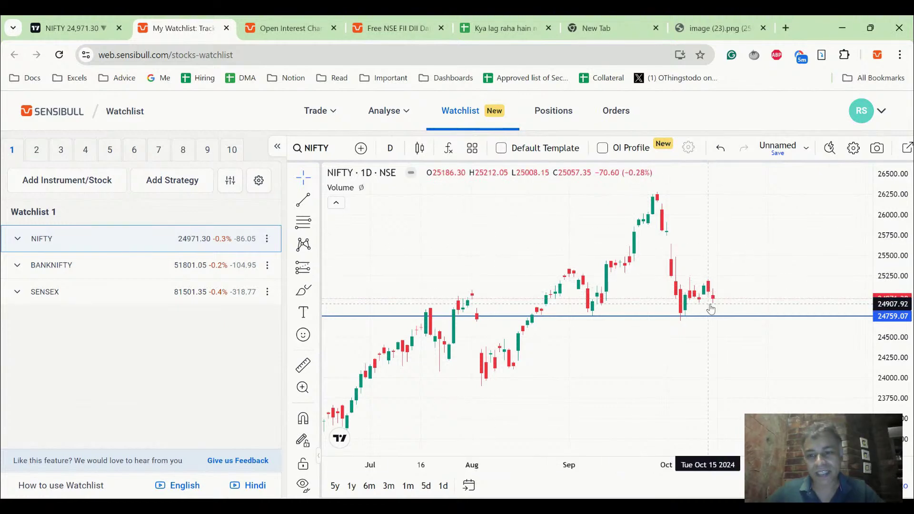
click(216, 269)
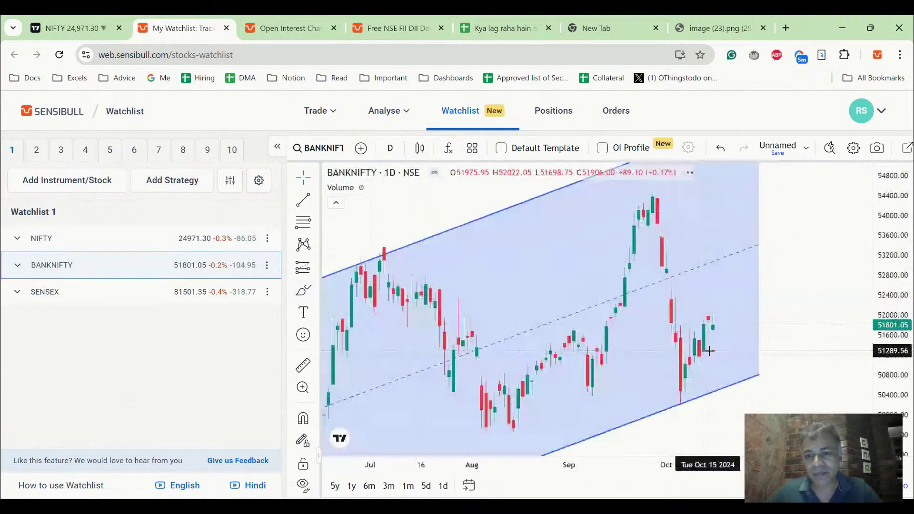
scroll(709, 351, up, 2)
scroll(658, 328, up, 2)
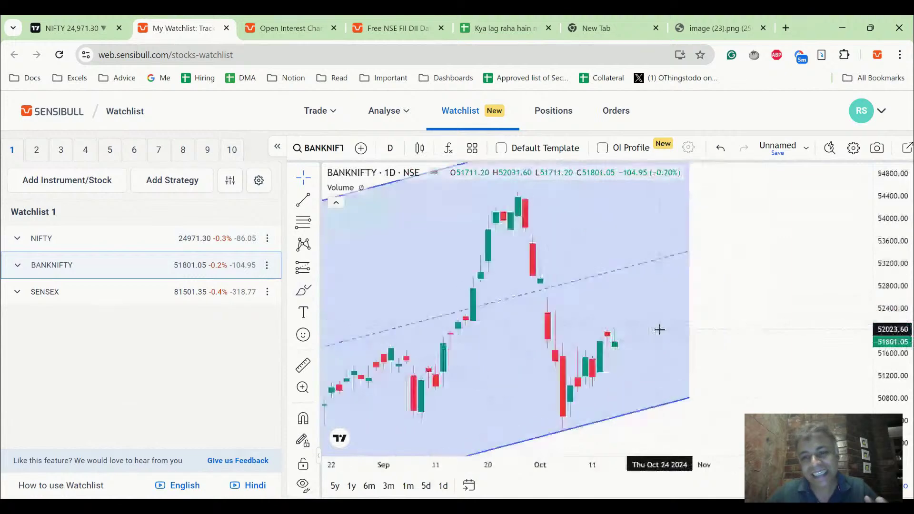
scroll(740, 311, down, 2)
scroll(740, 311, down, 3)
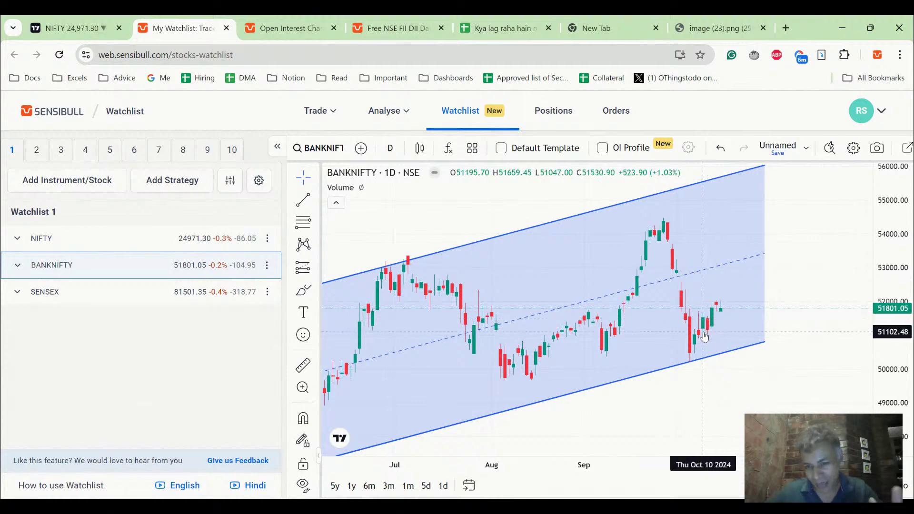
mouse_move(211, 244)
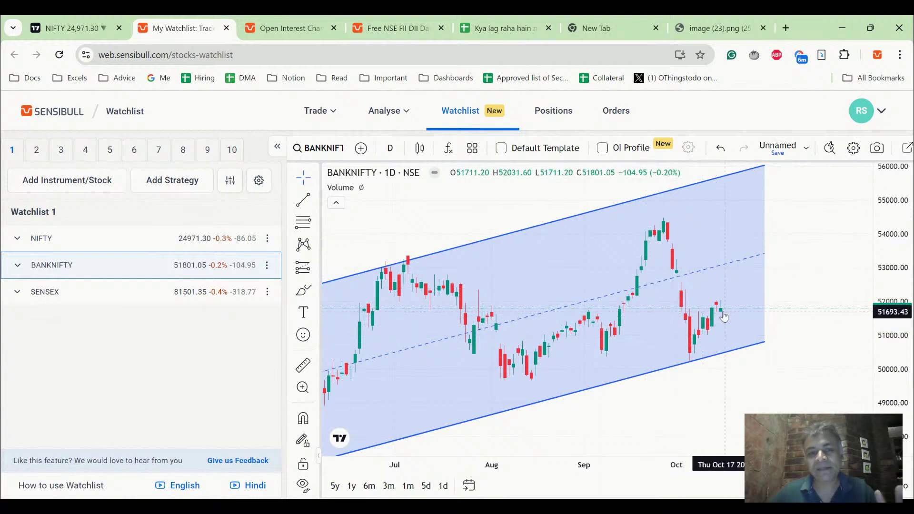
mouse_move(183, 233)
click(217, 240)
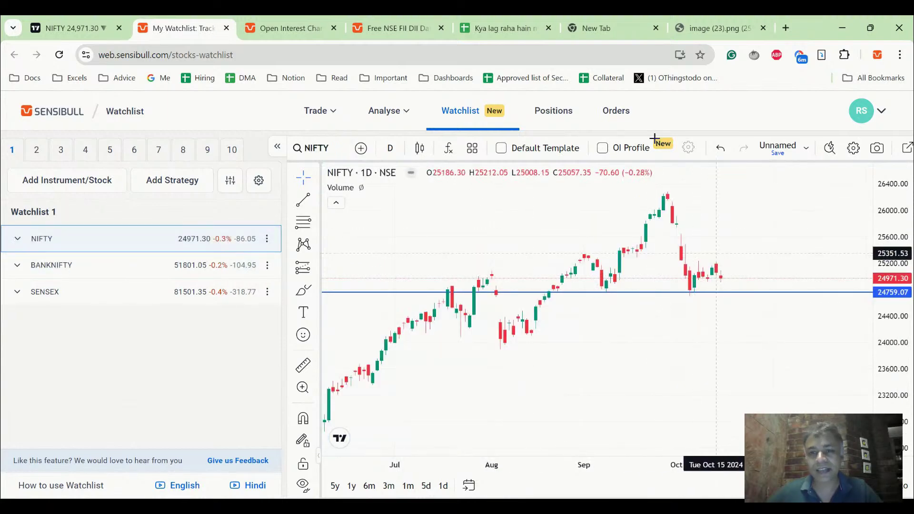
Insert a new labelled block above the 16-Oct entries and date it 17-Oct-2024
click(490, 26)
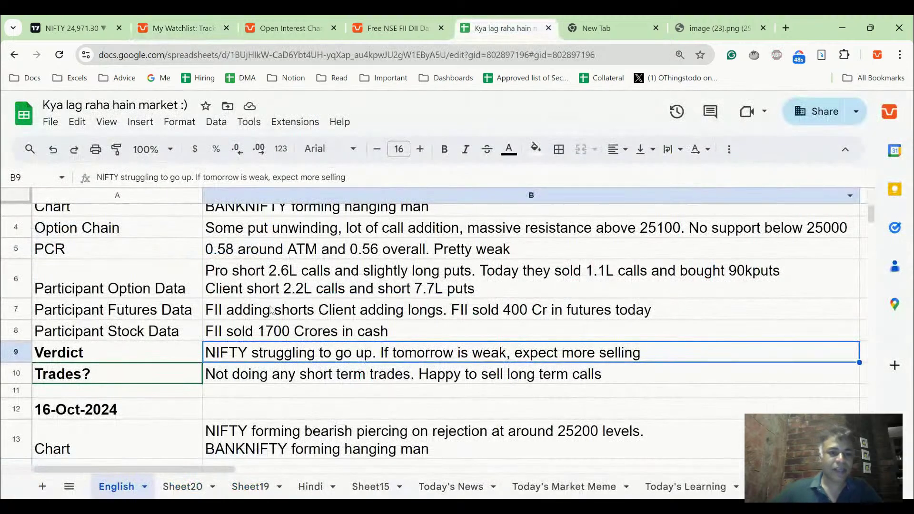
scroll(267, 269, up, 2)
click(266, 269)
key(ctrl+alt+shift+1)
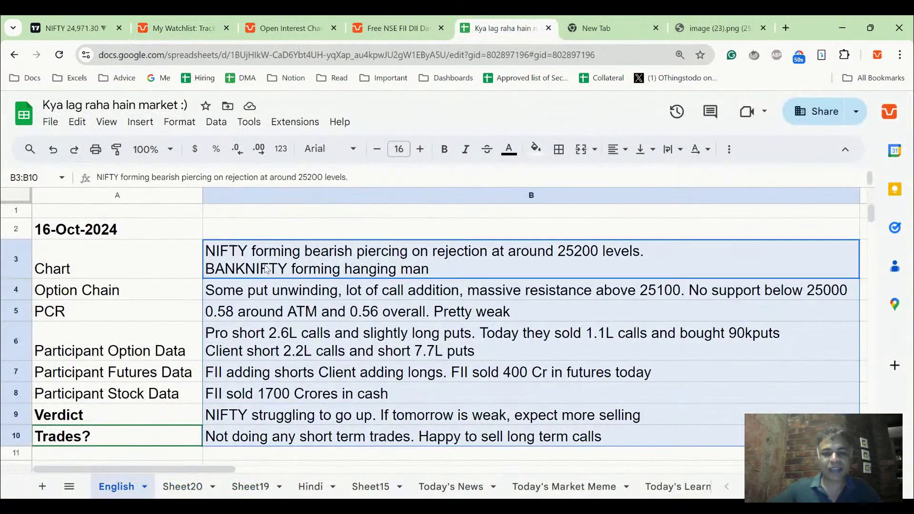
key(Down)
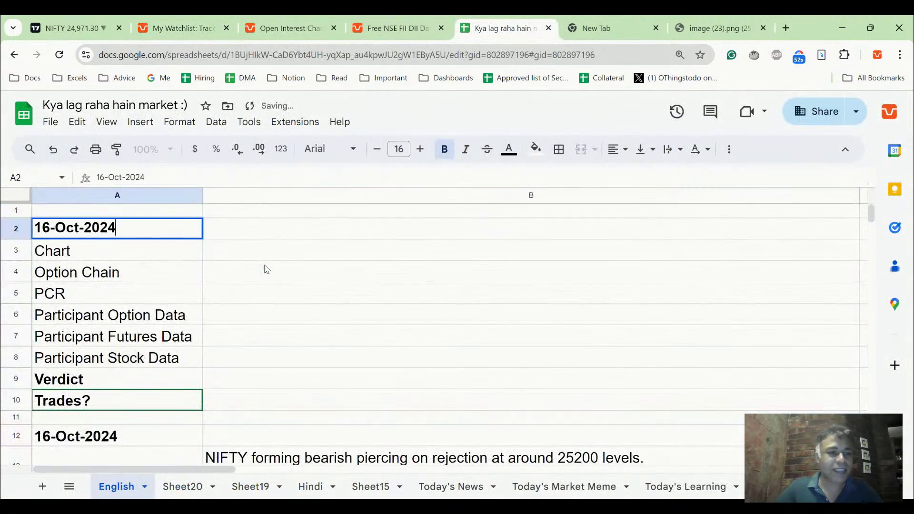
key(F2)
key(Left)
key(Left)
key(Left)
key(Left)
key(Left)
key(Left)
key(Left)
key(Left)
key(Left)
key(shift+Left)
text(7)
key(Tab)
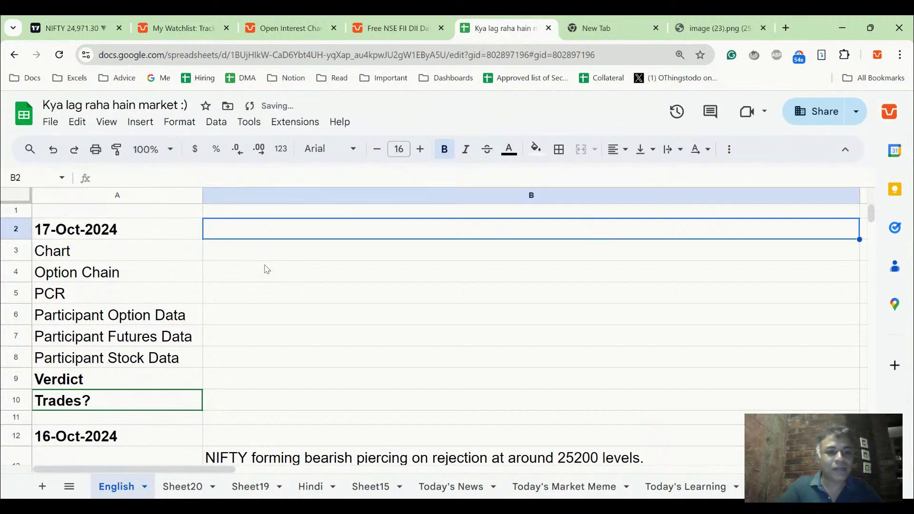
Type the B3 Chart note: NIFTY bearish piercing pattern, BankNIFTY inverted hammer OR shooting star
key(Down)
text(NIFTY conf)
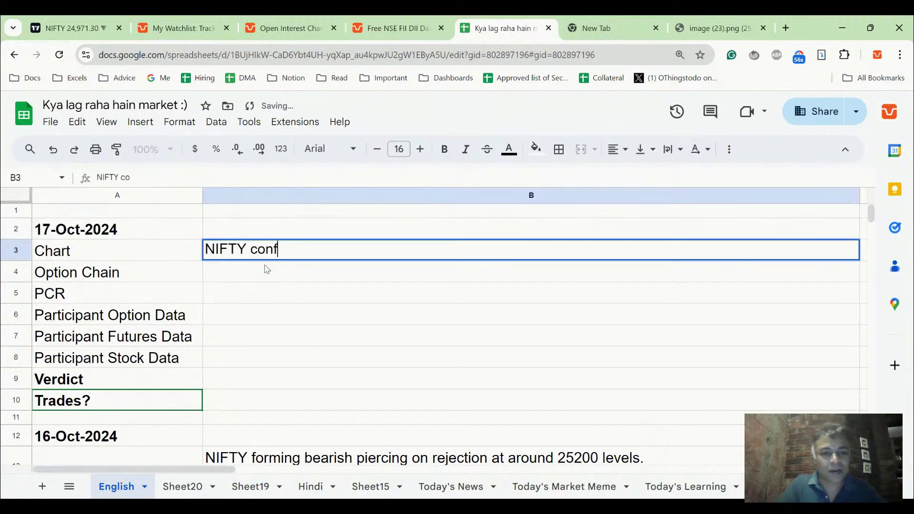
text(irmed a bea)
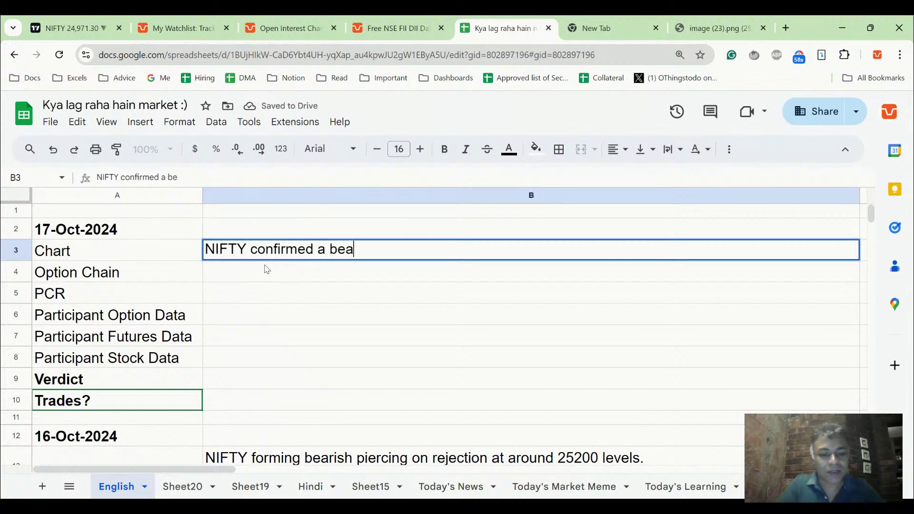
text(rish piercing pattern)
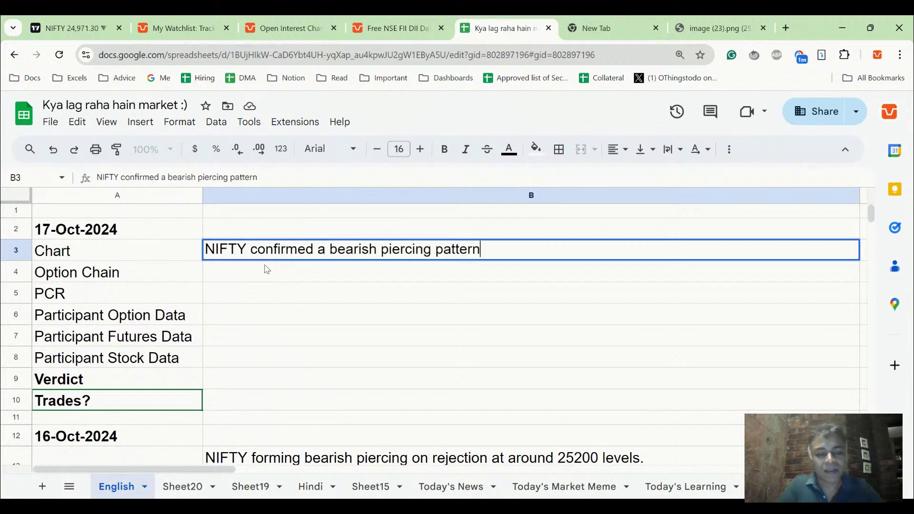
text(. )
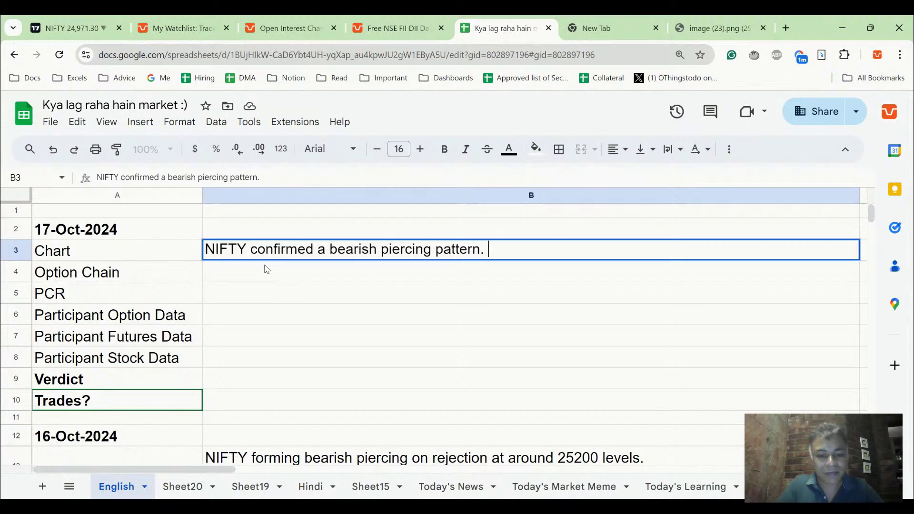
text(BankN)
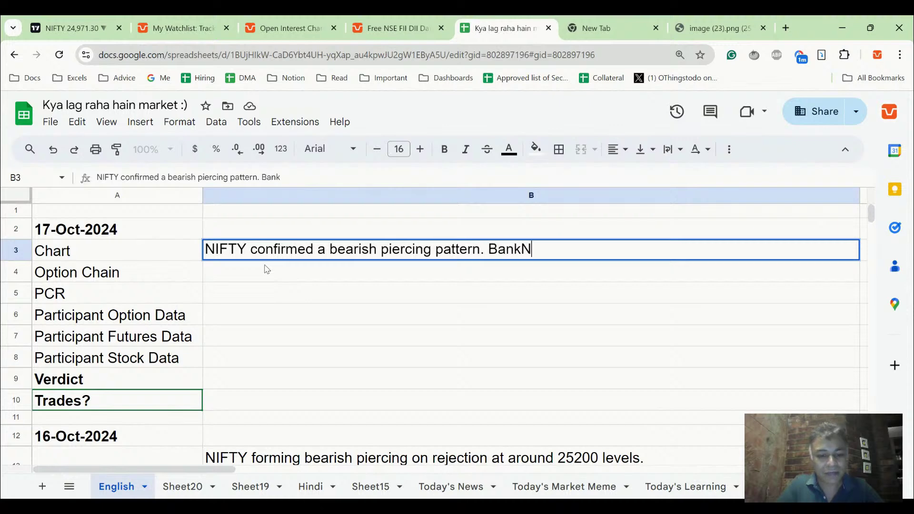
text(IFTY formoh)
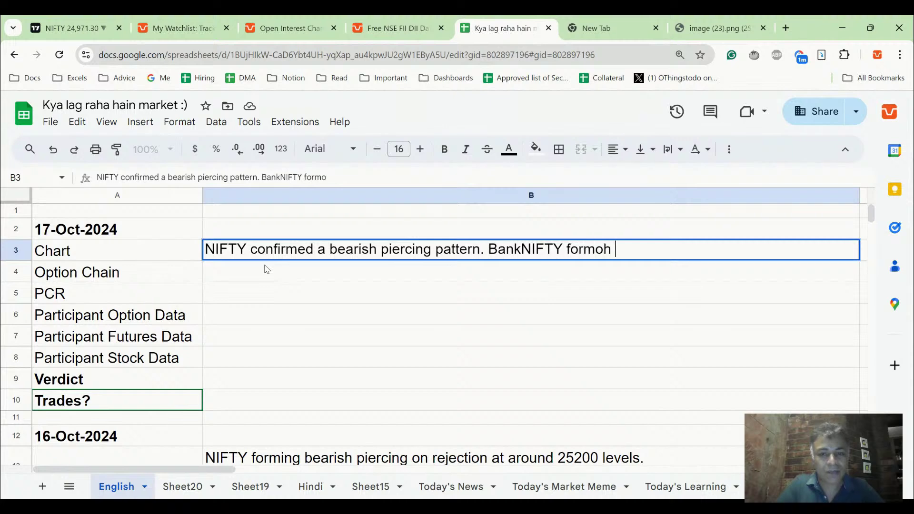
key(BackSpace)
key(BackSpace)
text(ing a )
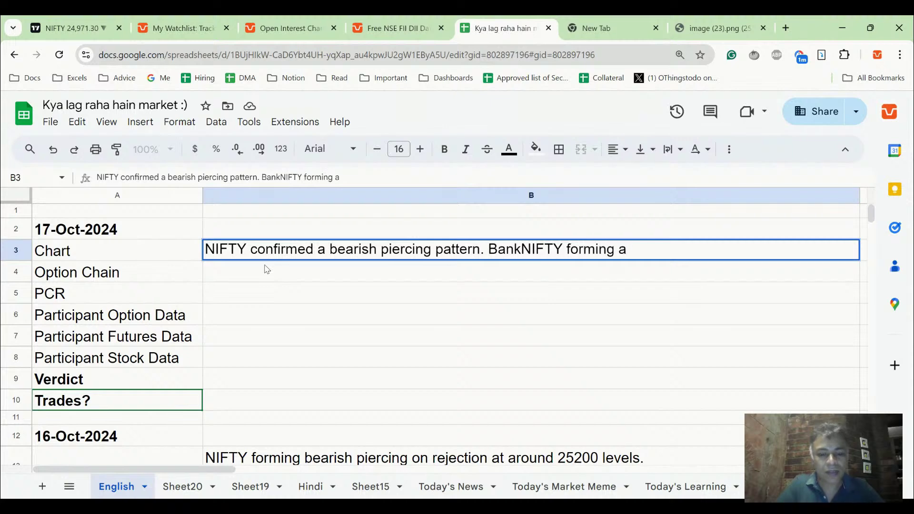
text(n inverted ha)
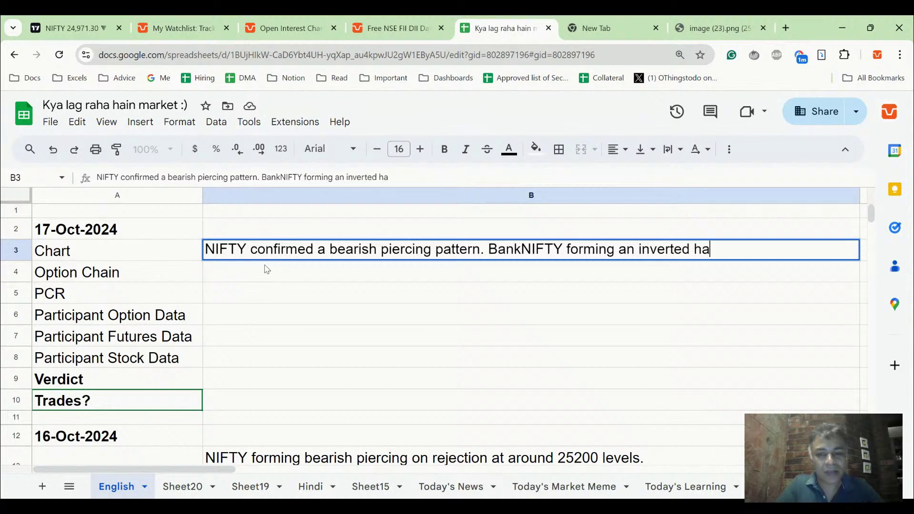
text(mmer OR )
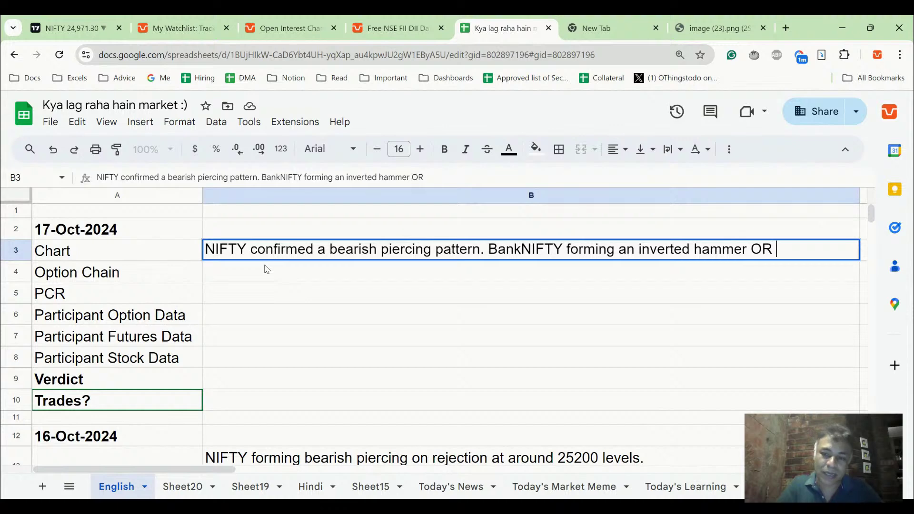
text(shorrin)
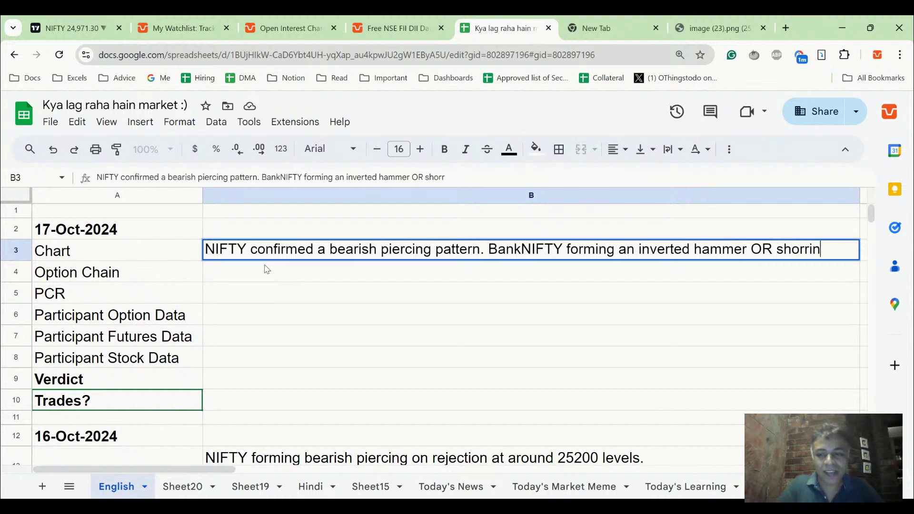
key(BackSpace)
key(BackSpace)
key(BackSpace)
key(BackSpace)
text(oti)
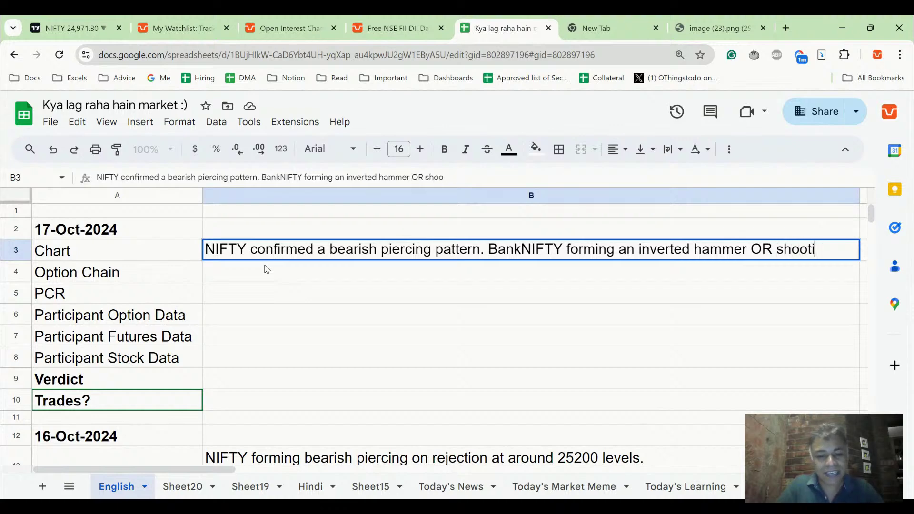
text(ng star)
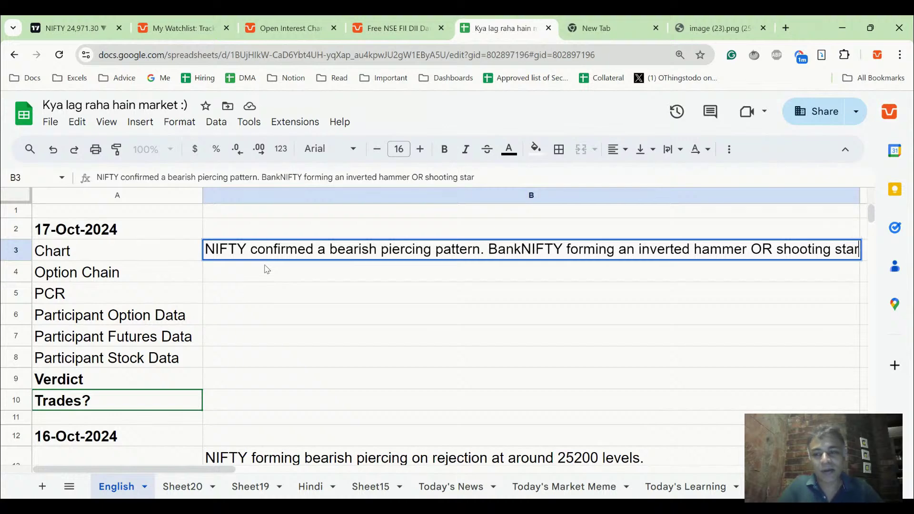
key(Return)
Edit the Chart note, changing 'forming' to 'formed' and 'OR' to '/'
key(Up)
key(Return)
key(Home)
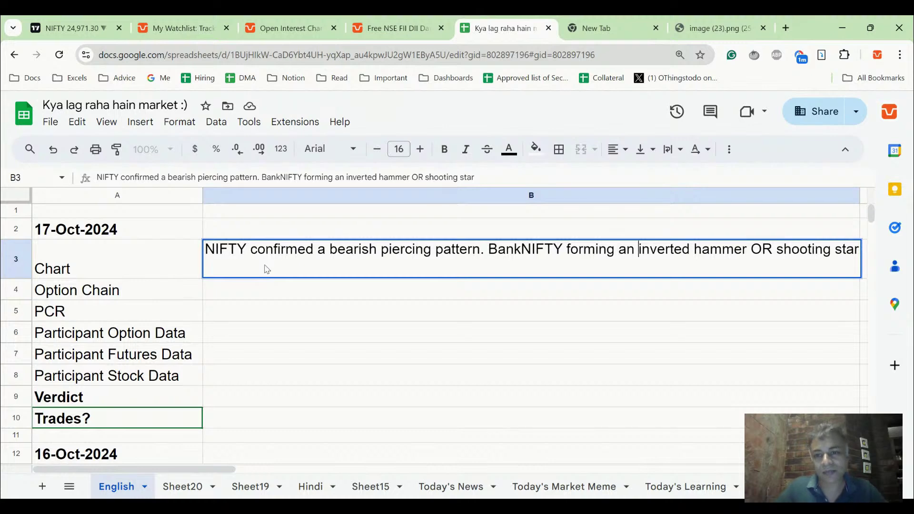
key(shift+Left)
key(shift+Left)
key(shift+Left)
key(shift+Left)
text(ed)
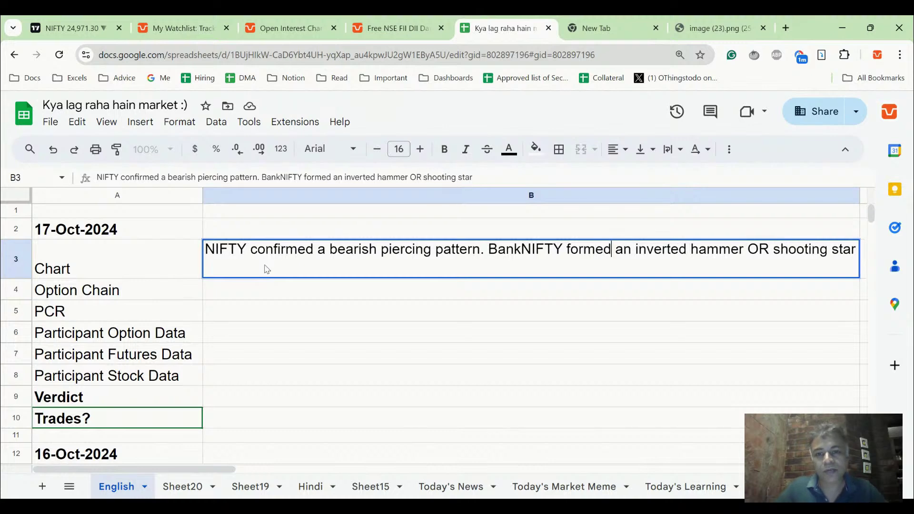
key(Return)
key(Up)
key(Return)
key(ctrl+Left)
key(ctrl+shift+Right)
text(/)
key(Return)
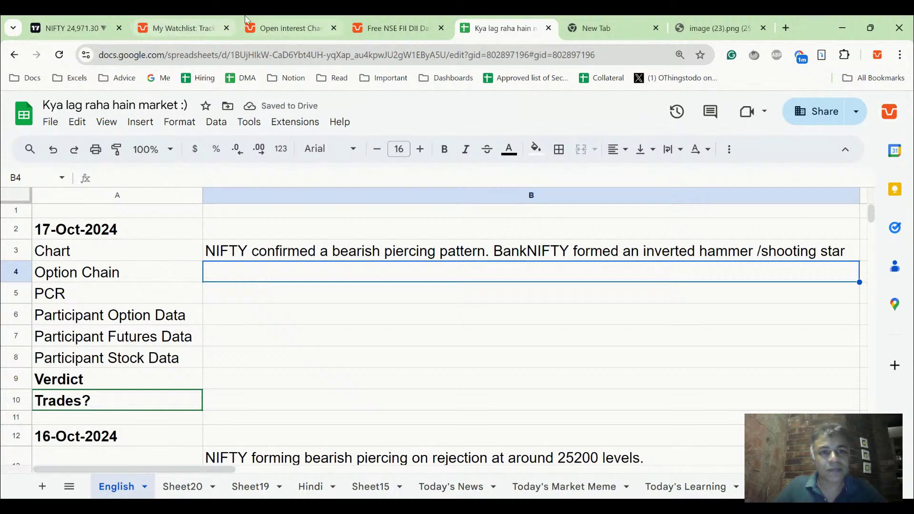
Show NIFTY's total open interest by strike for 16 Oct on Sensibull
click(269, 21)
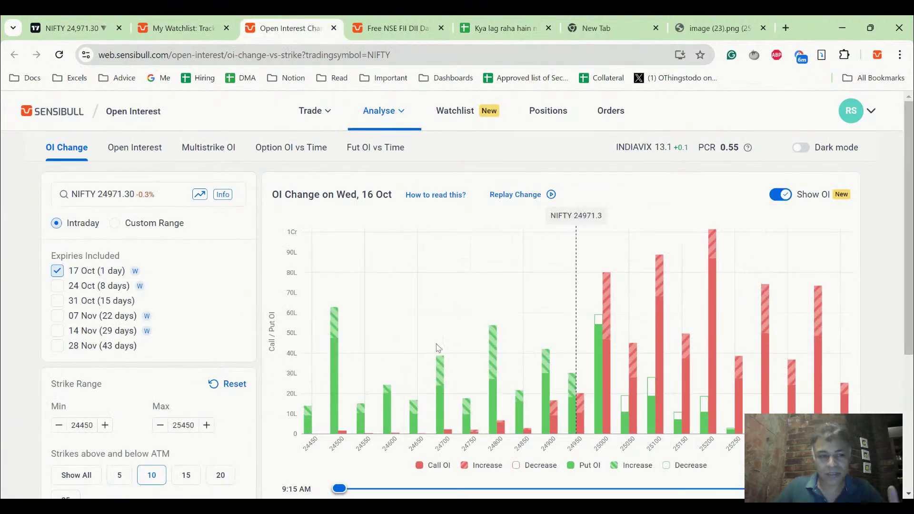
click(121, 153)
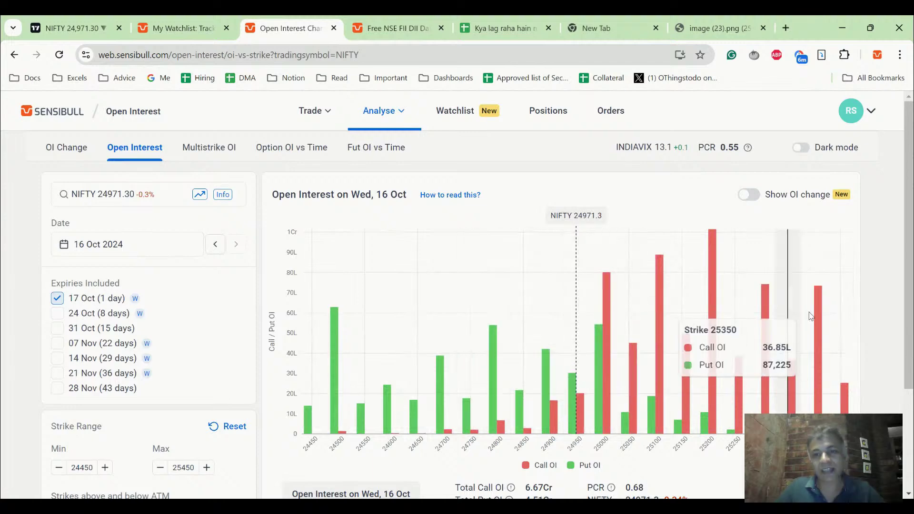
Enter '25000+ is massive resistance. No support till 24800' as the B4 Option Chain note
click(507, 21)
text(25000)
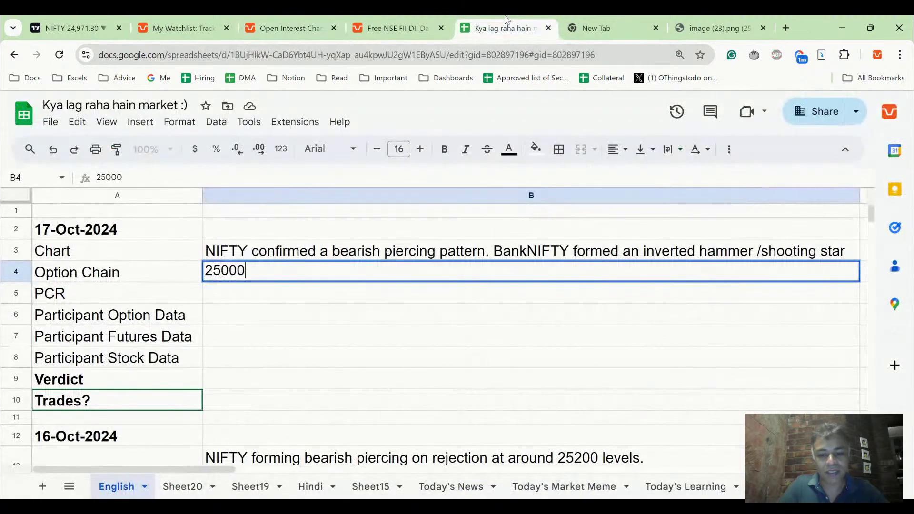
text(+ is masi)
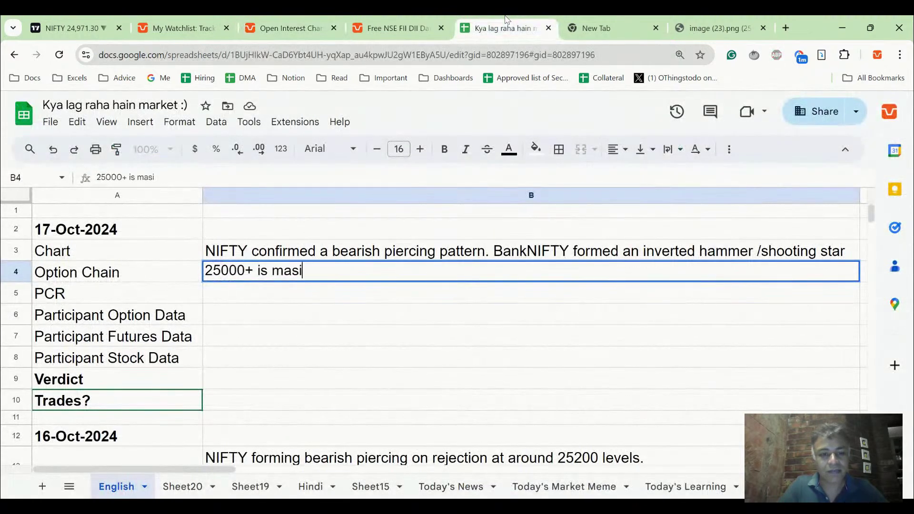
key(BackSpace)
text(sive resistance. )
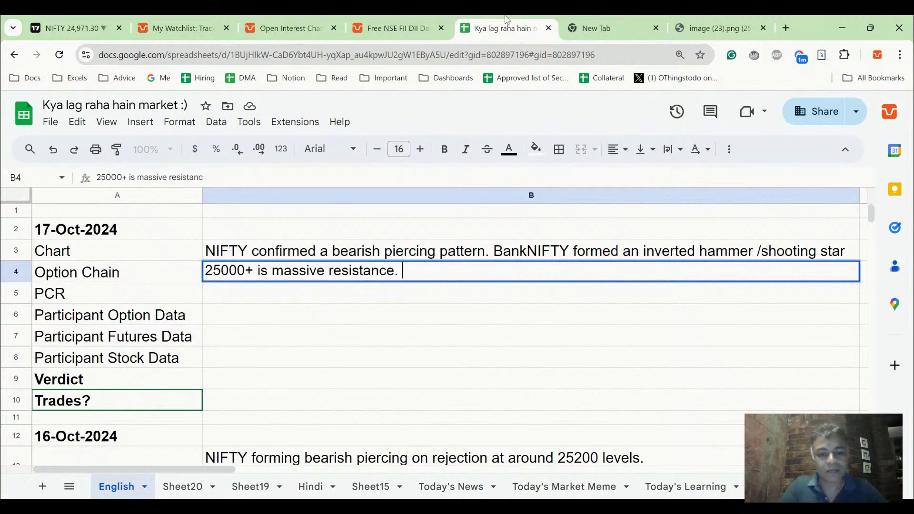
text(N)
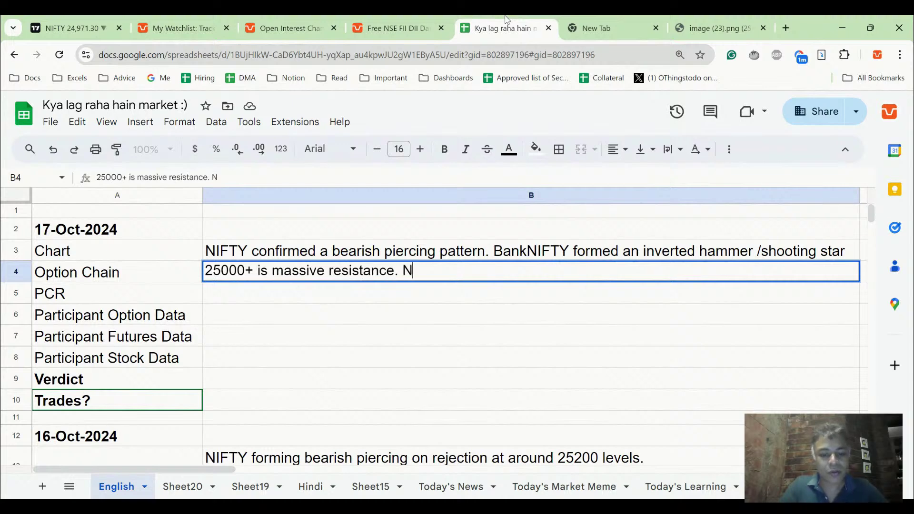
text(o support till )
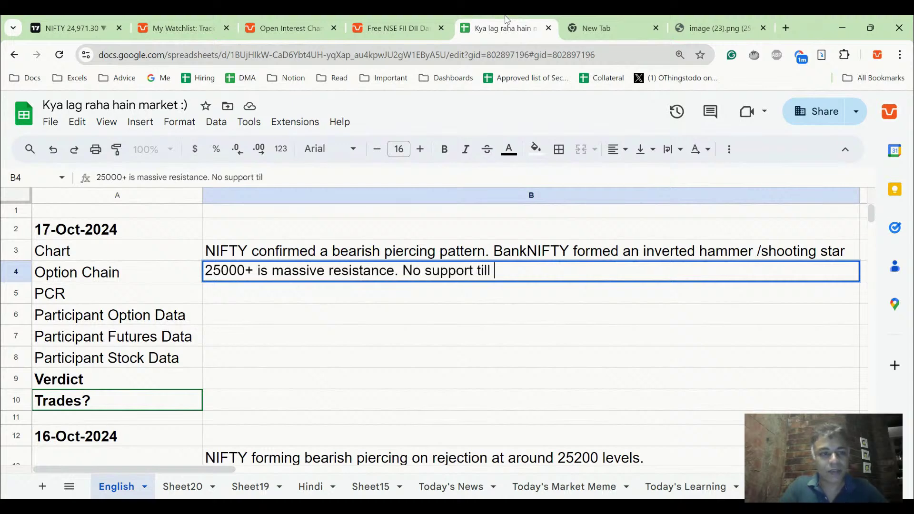
text(2470)
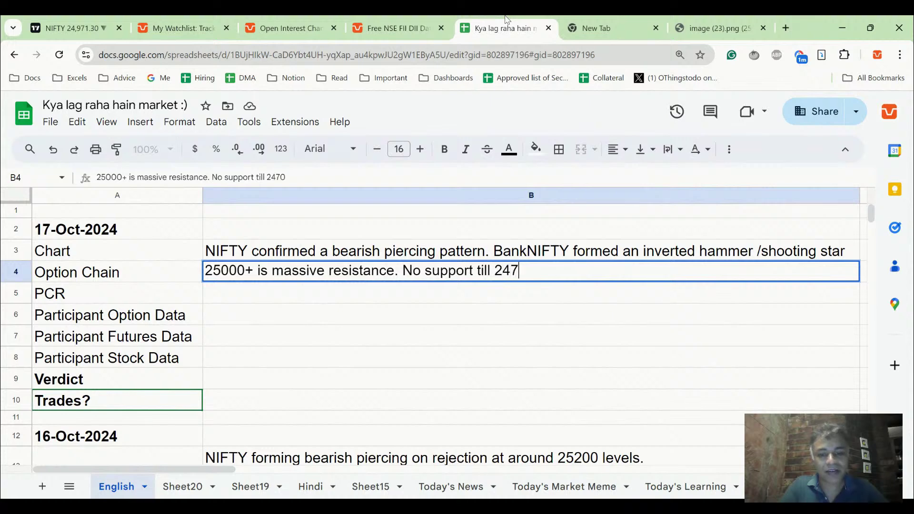
text(8)
key(BackSpace)
key(BackSpace)
text(800)
key(Return)
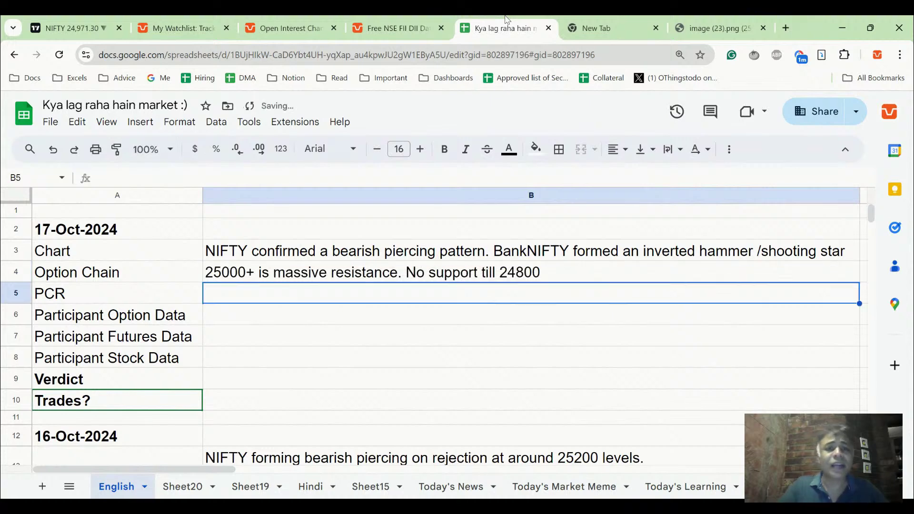
Check PCR on Sensibull's OI chart and enter '0.7 around ATM and 0.5 over' in B5
click(405, 21)
click(285, 21)
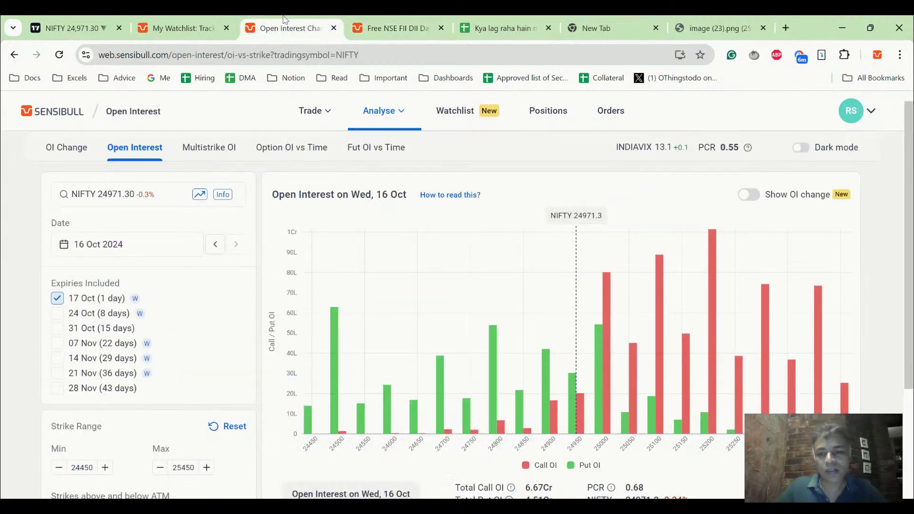
mouse_move(399, 369)
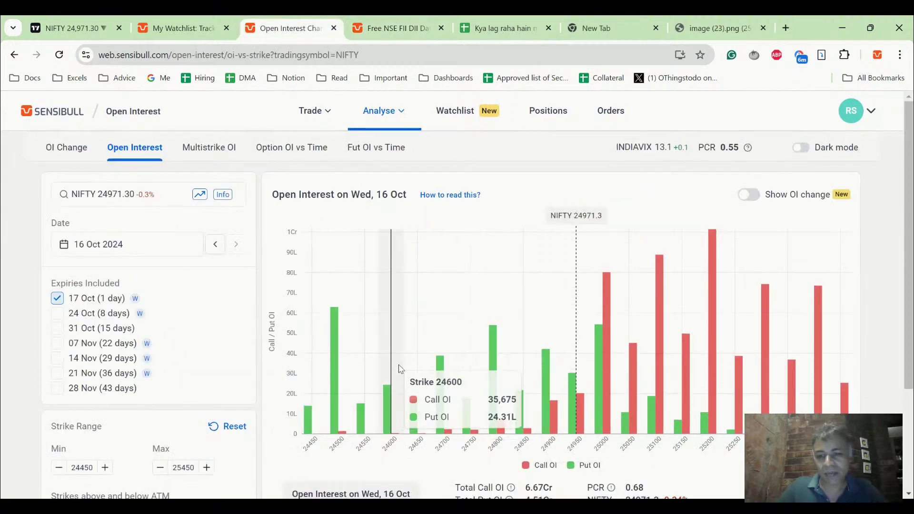
scroll(504, 314, down, 2)
scroll(510, 305, up, 2)
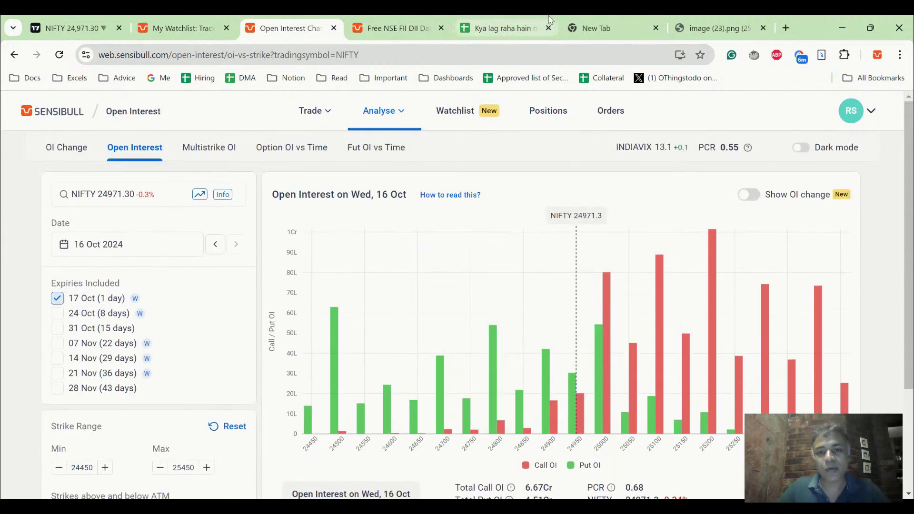
click(523, 20)
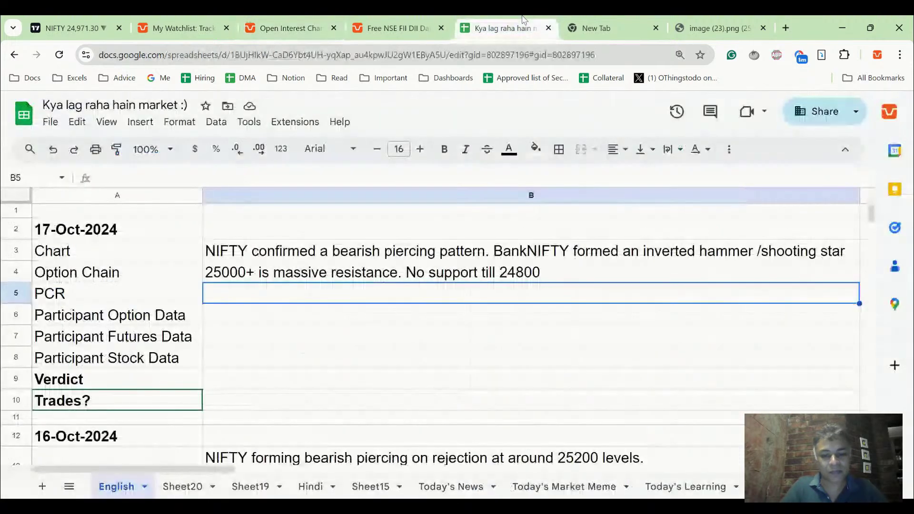
text(0.7 around )
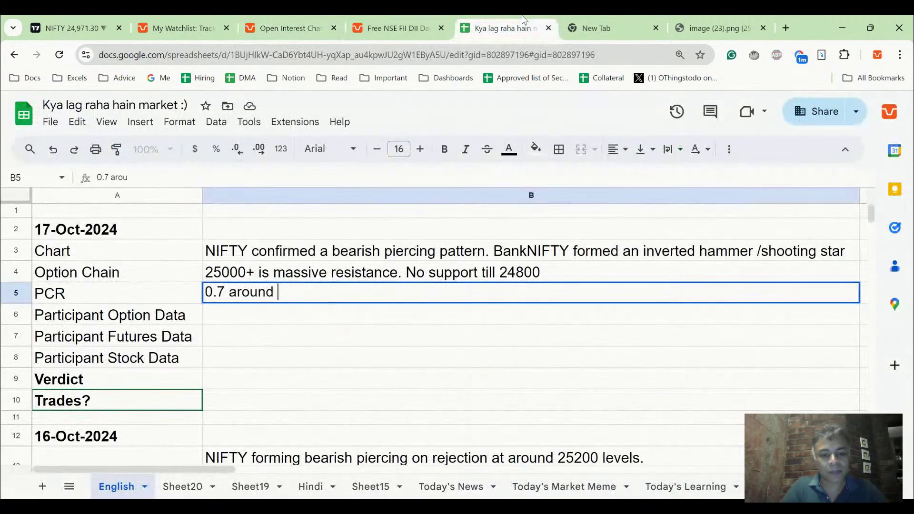
text(ATM and 0.)
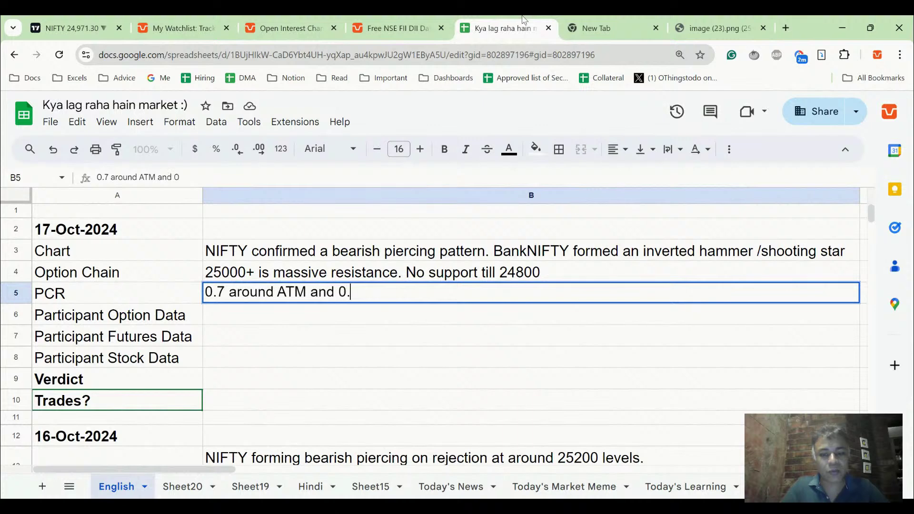
text(5 overall)
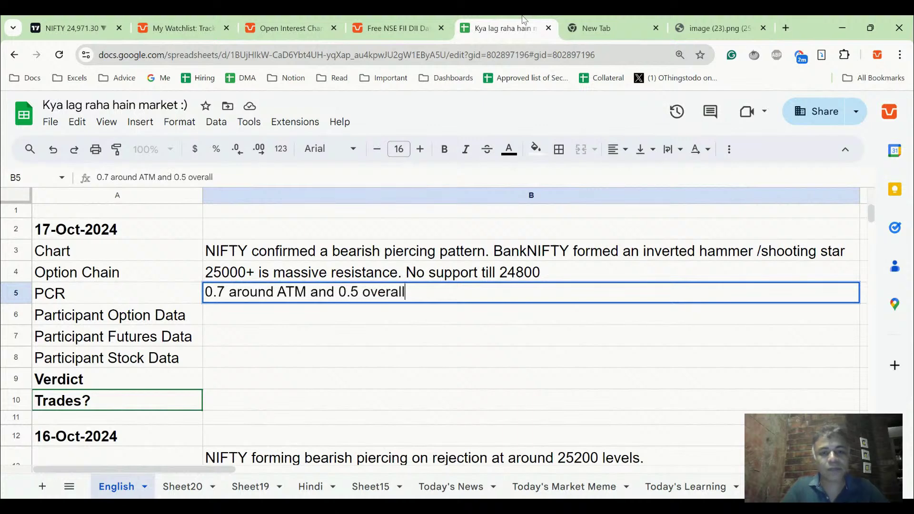
key(Return)
Correct the PCR entry to read '0.7 around ATM and 0.55 overall - Weak'
click(295, 22)
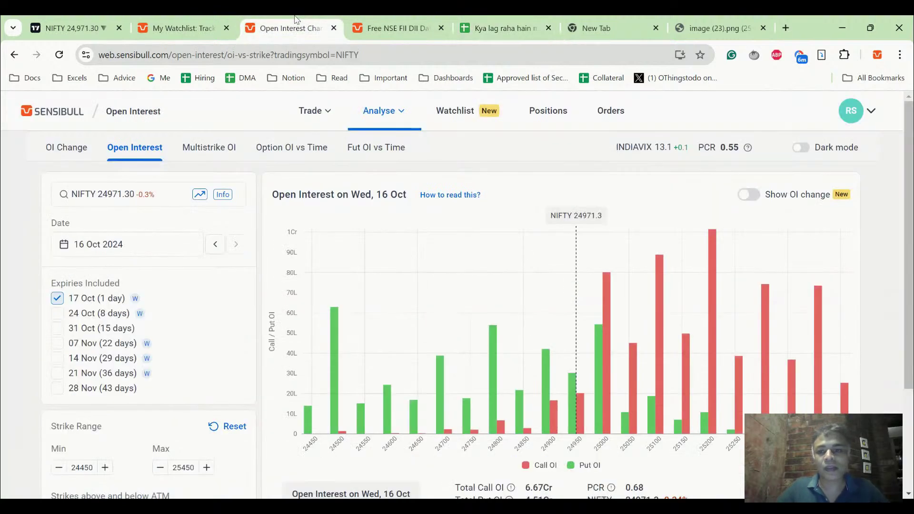
click(428, 22)
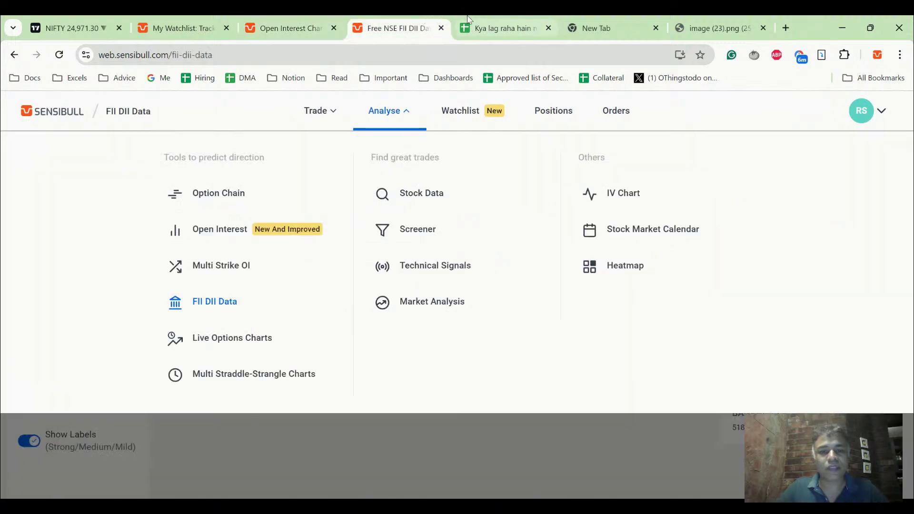
click(500, 28)
key(Up)
double_click(358, 291)
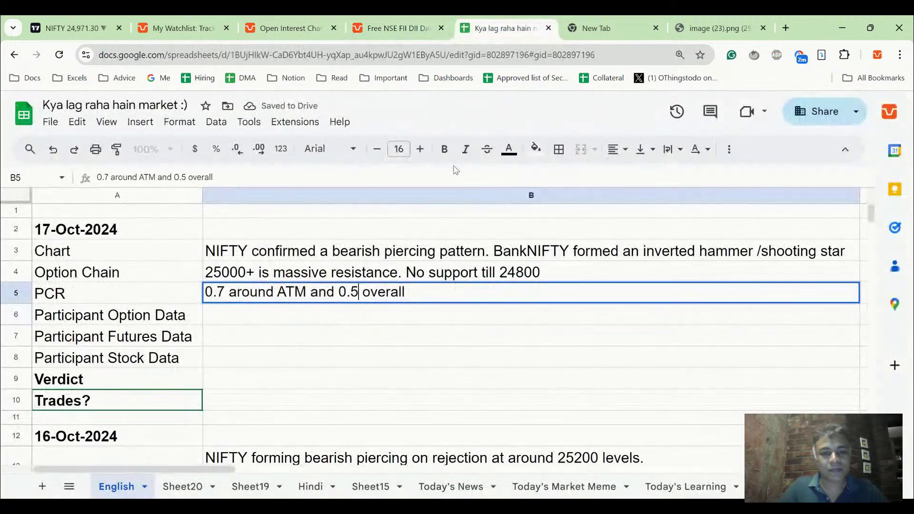
text(5)
key(BackSpace)
text(5)
key(Right)
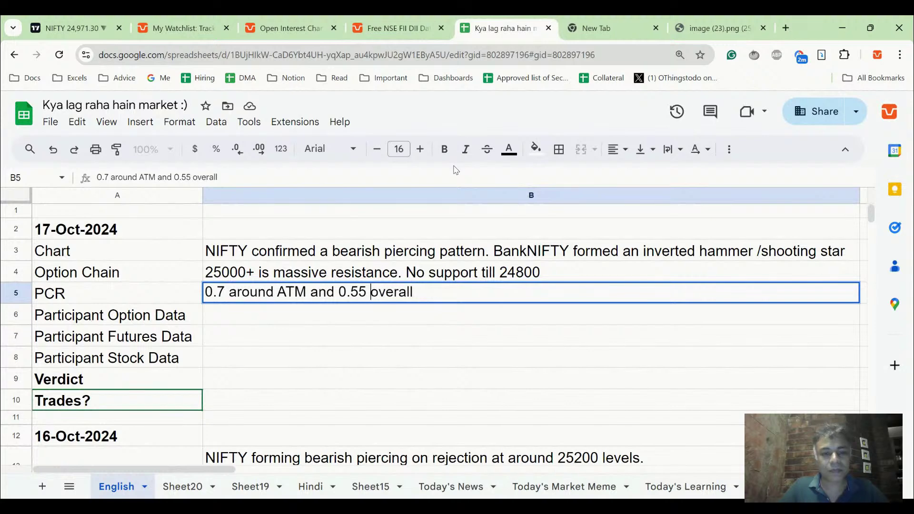
text(Weak)
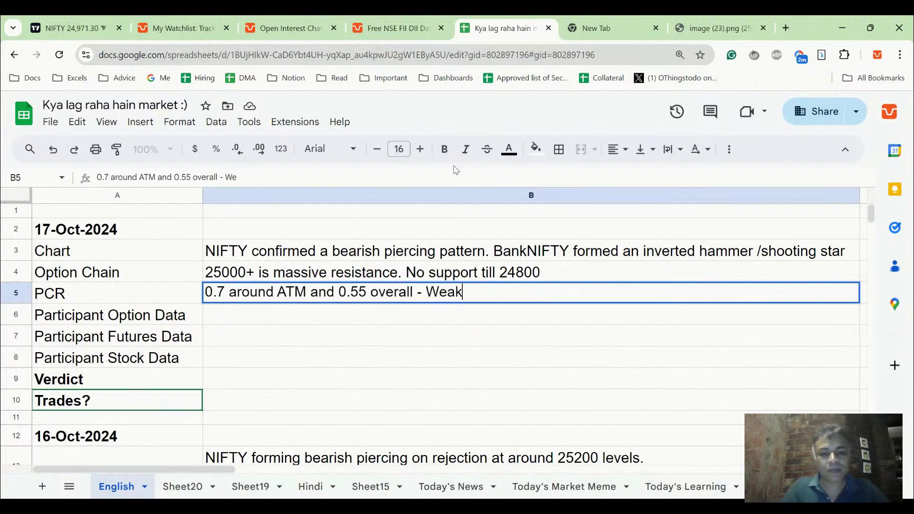
key(Return)
Split Client and Pro index options into calls and puts on Sensibull, then type 'Pro short' in B6
click(376, 21)
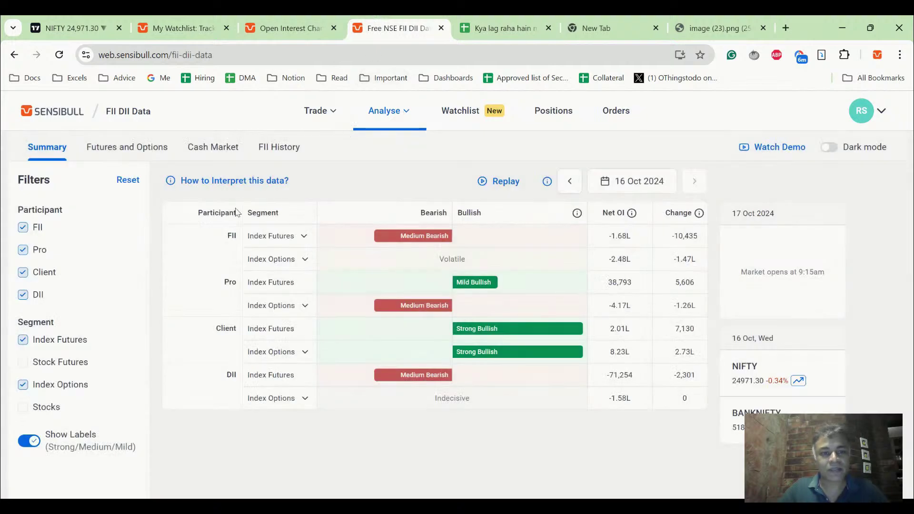
click(303, 354)
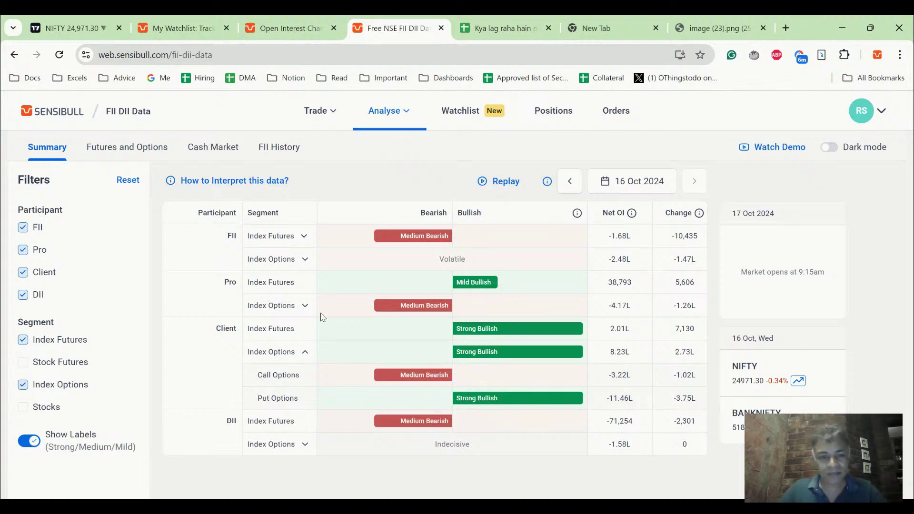
click(284, 306)
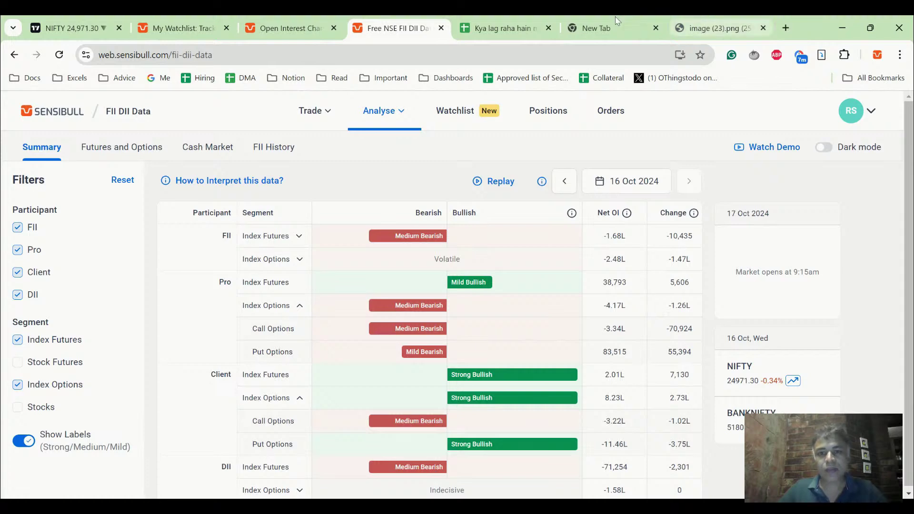
click(513, 20)
text(Pro short)
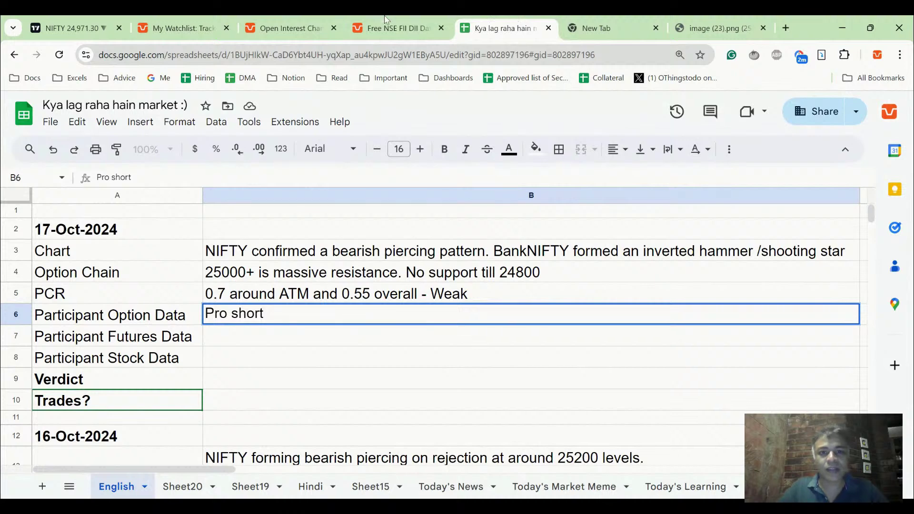
Complete the Pro line: short 3.3L calls and long 83k puts
key(ctrl+Page_Up)
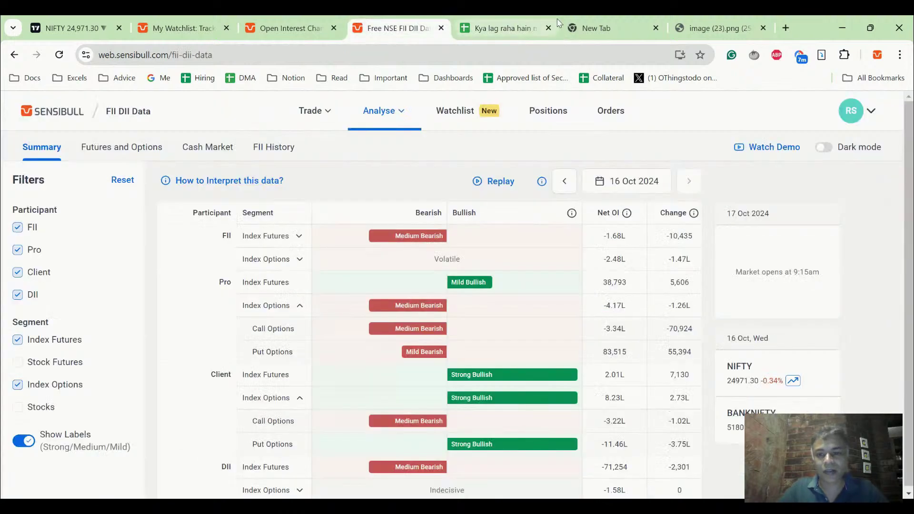
click(518, 27)
text(3.)
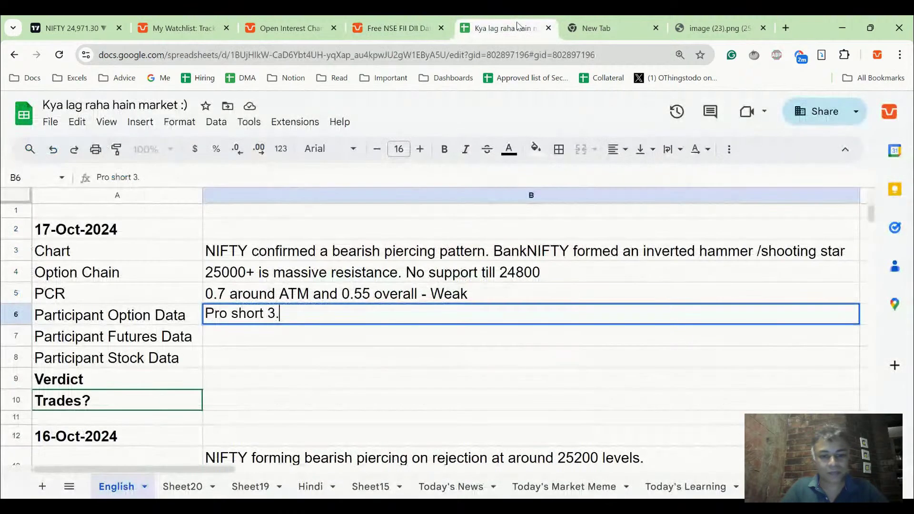
text(3L calls and )
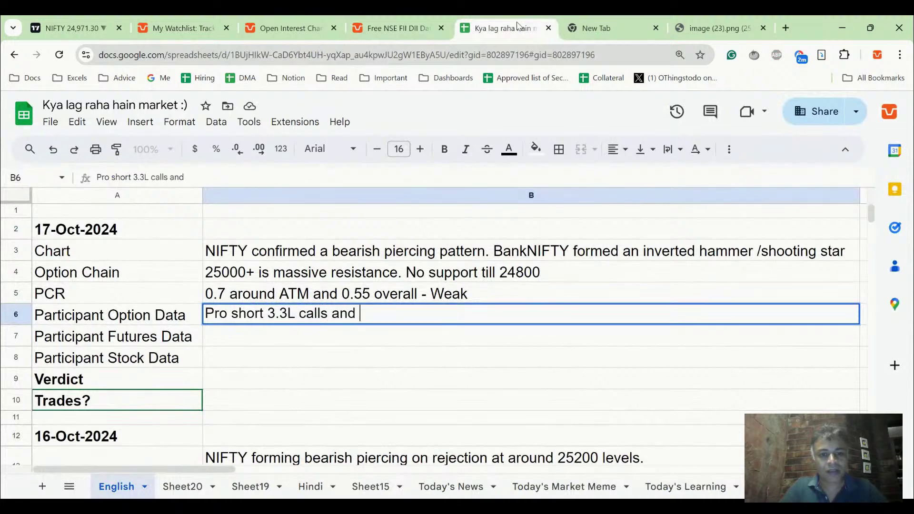
text(sho)
key(BackSpace)
key(BackSpace)
key(BackSpace)
text(long)
click(435, 20)
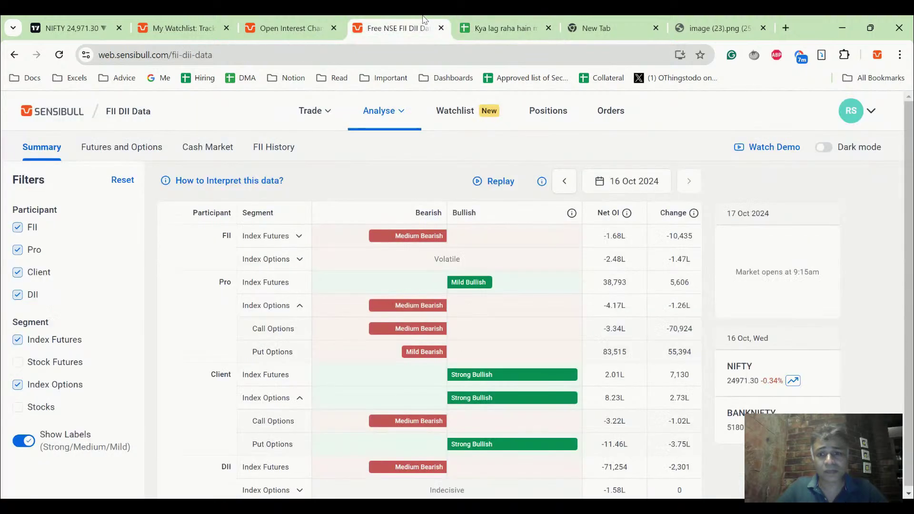
click(495, 17)
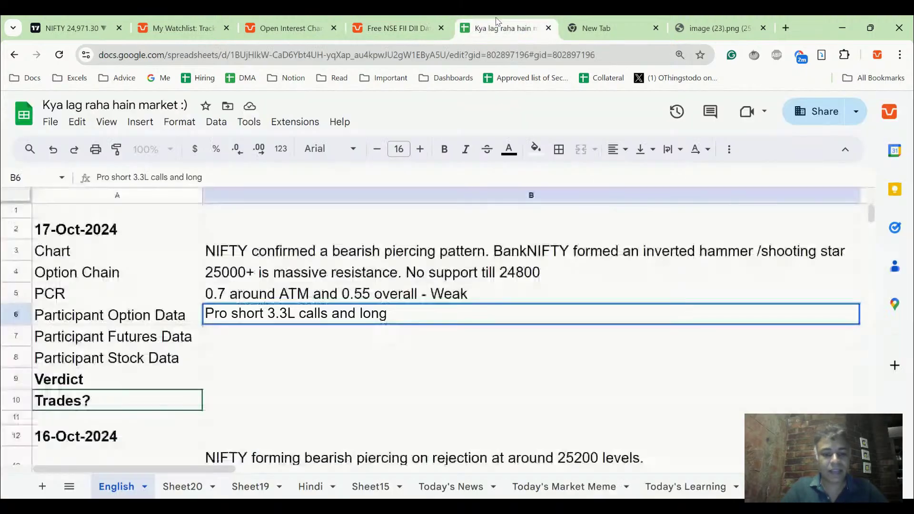
text(83k )
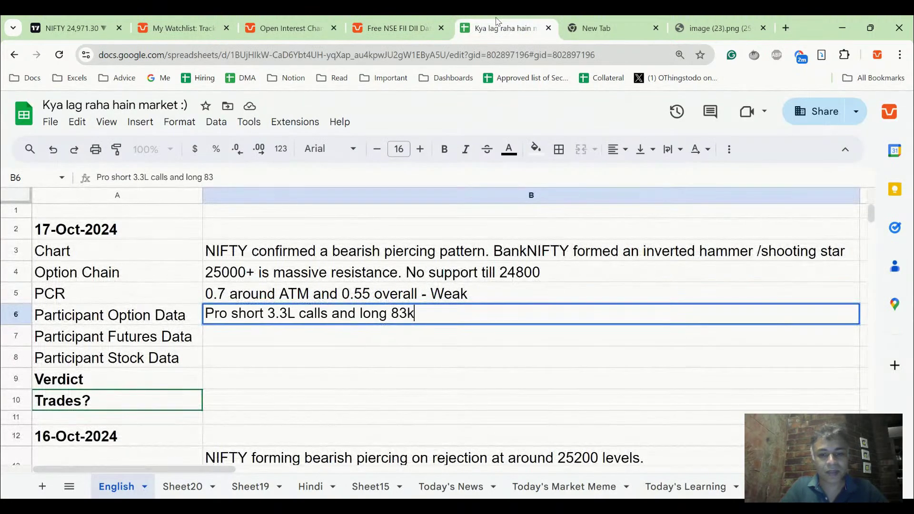
text(puts)
Add a second line: Client short 3L calls and short 11.5L puts
key(alt+Return)
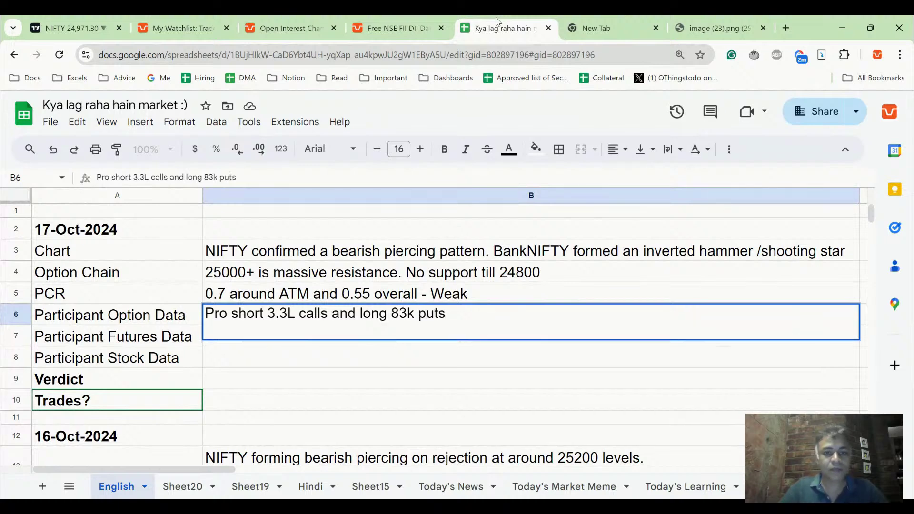
text(Client short)
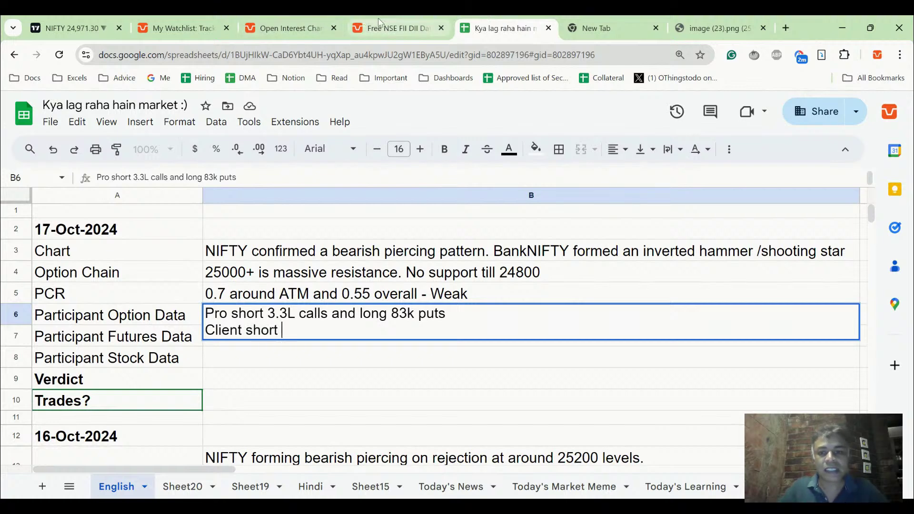
click(447, 29)
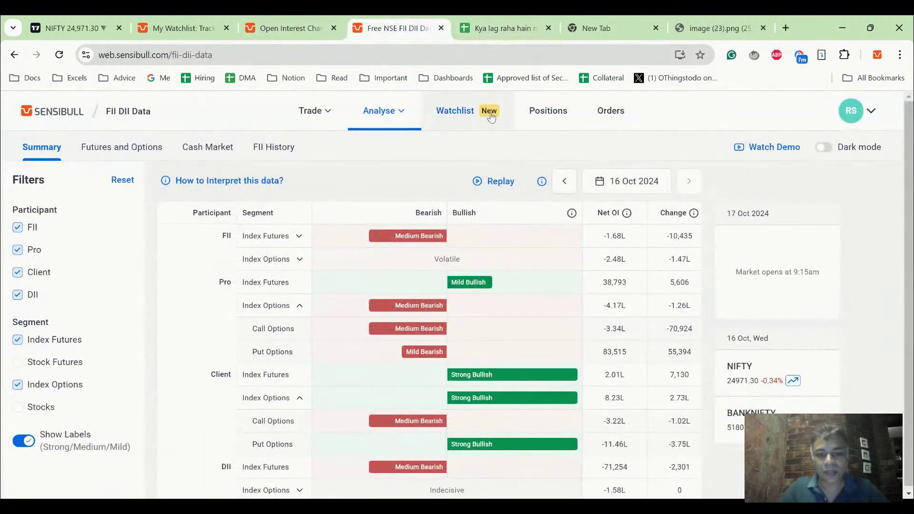
click(509, 22)
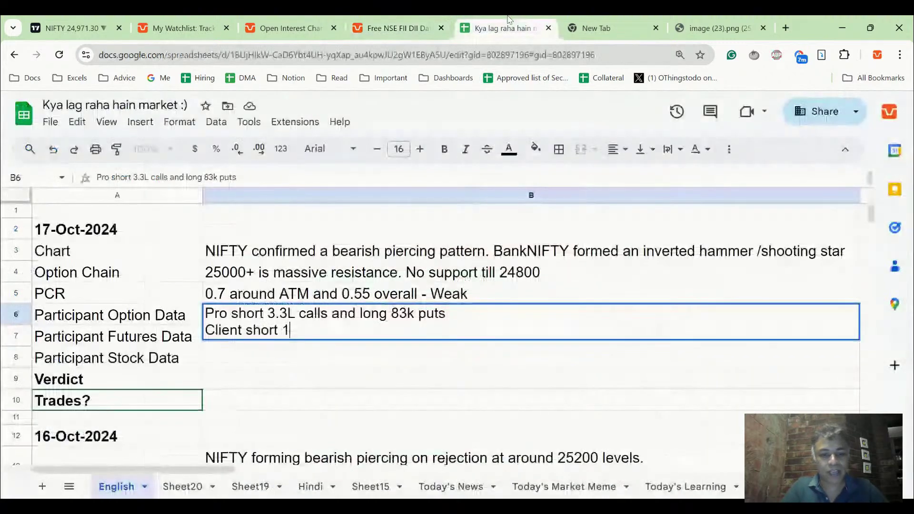
text(1.5L puts)
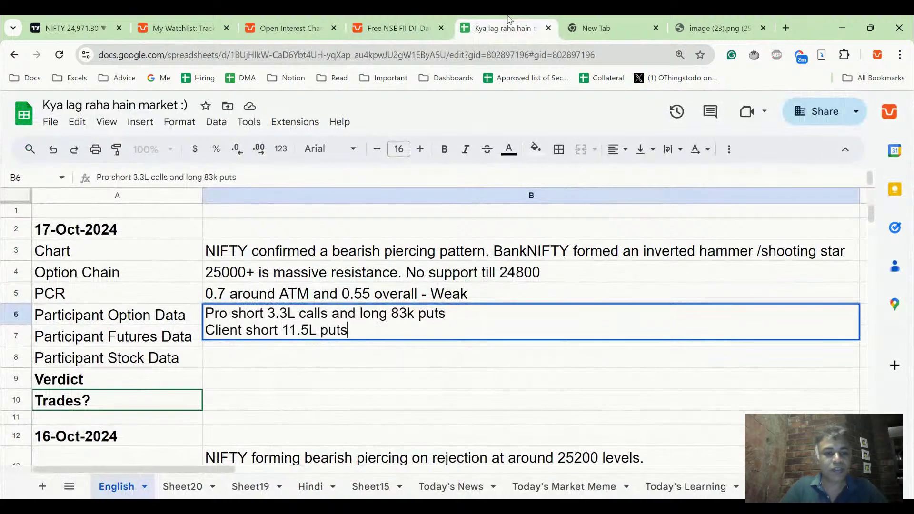
key(Left)
key(Left)
key(Left)
key(Left)
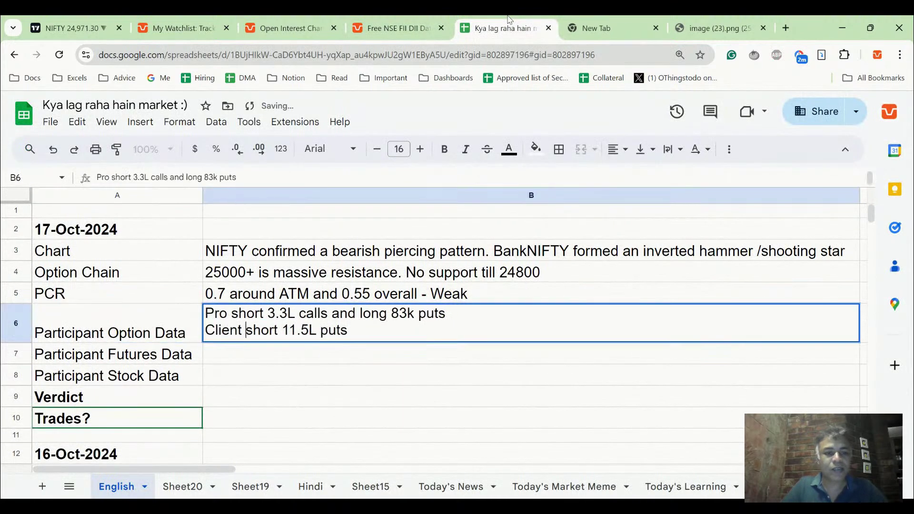
text(short)
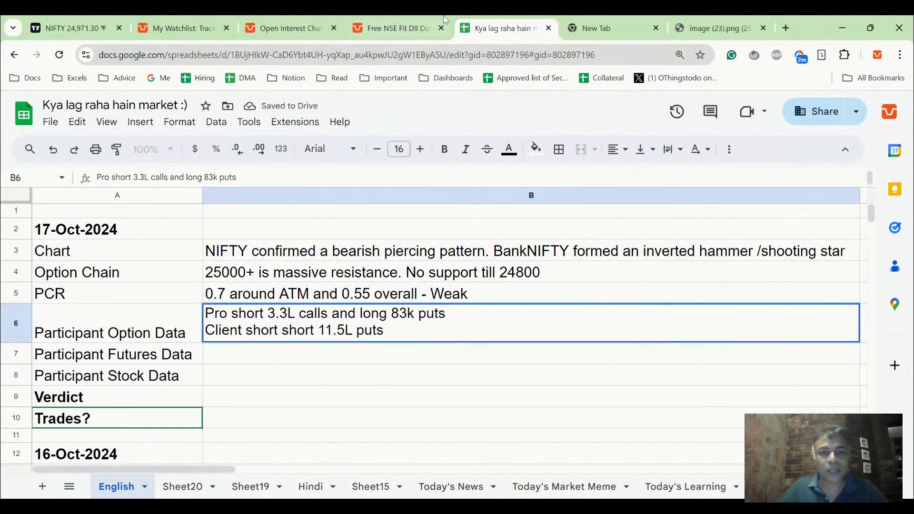
click(445, 20)
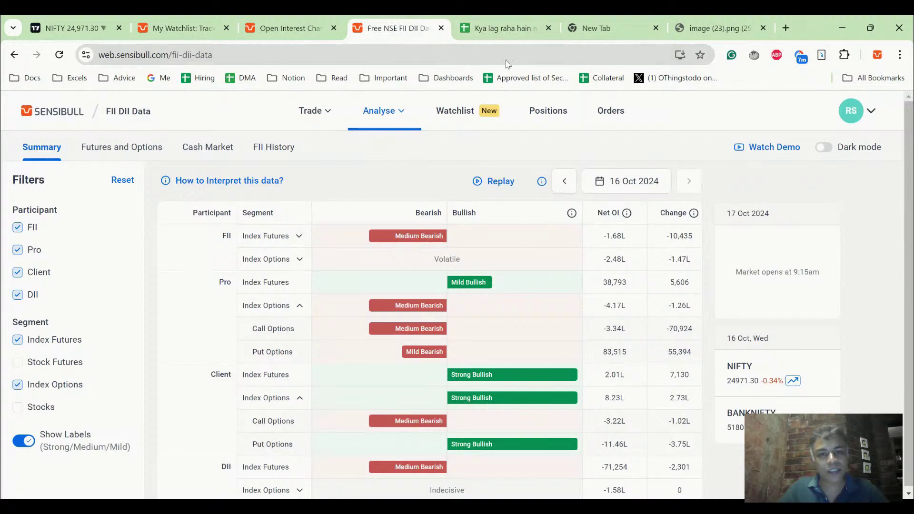
click(523, 24)
text(3)
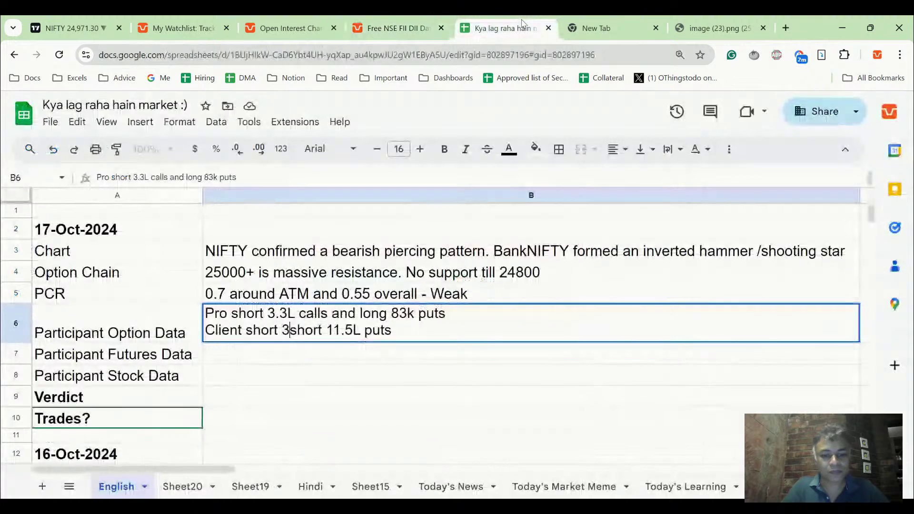
text(L calls and)
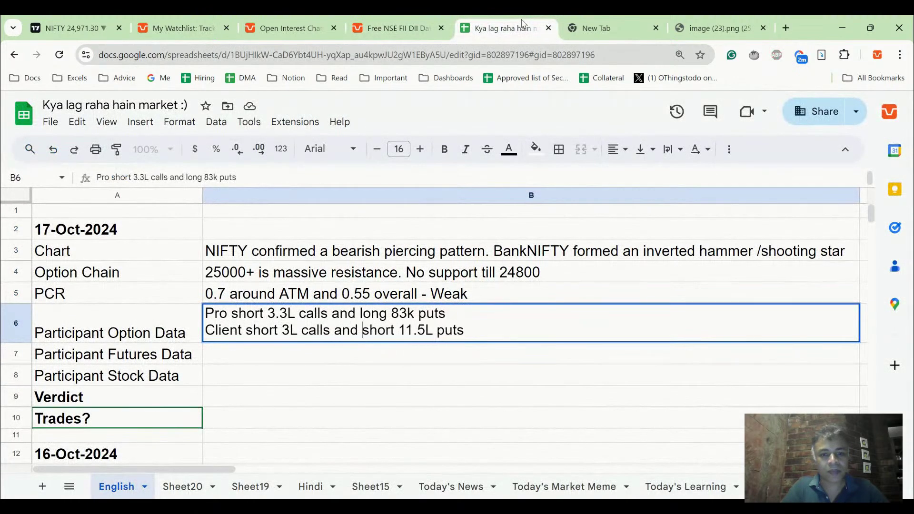
key(Return)
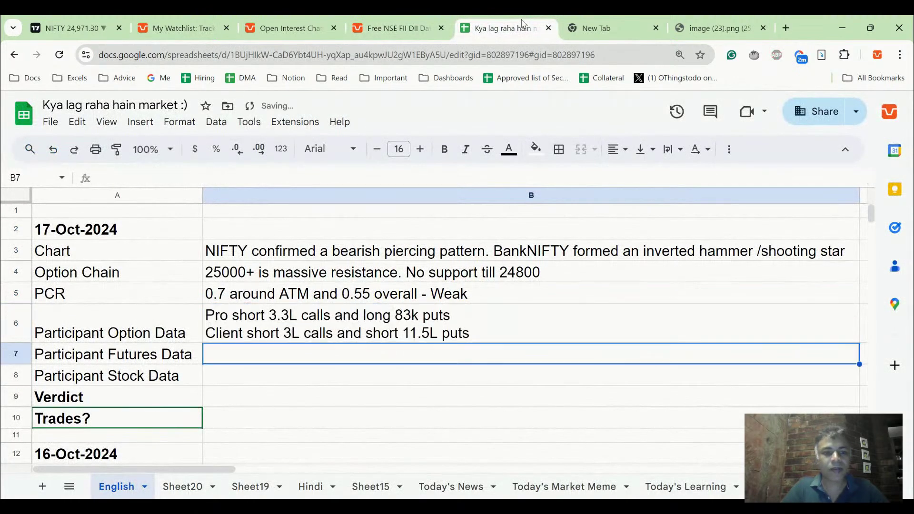
Check the Client index futures OI chart, then open the October 2024 FII History table
click(438, 21)
click(147, 145)
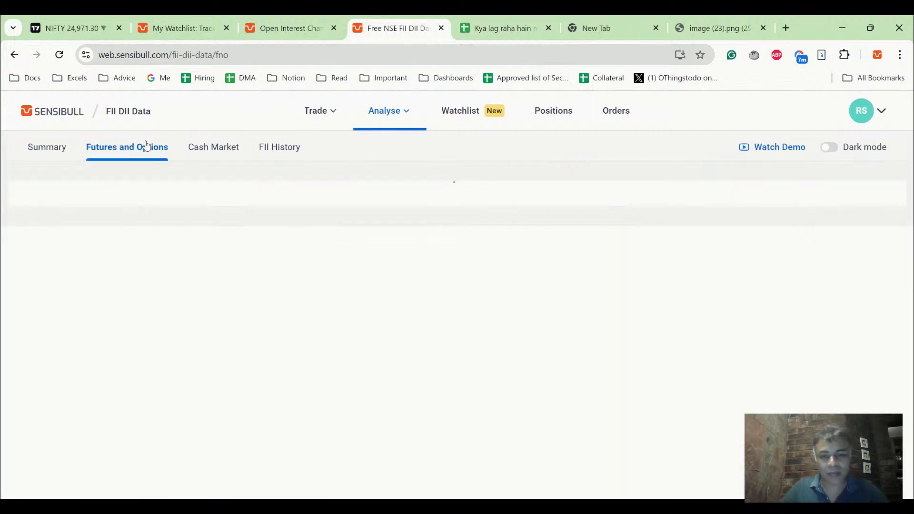
scroll(514, 271, down, 10)
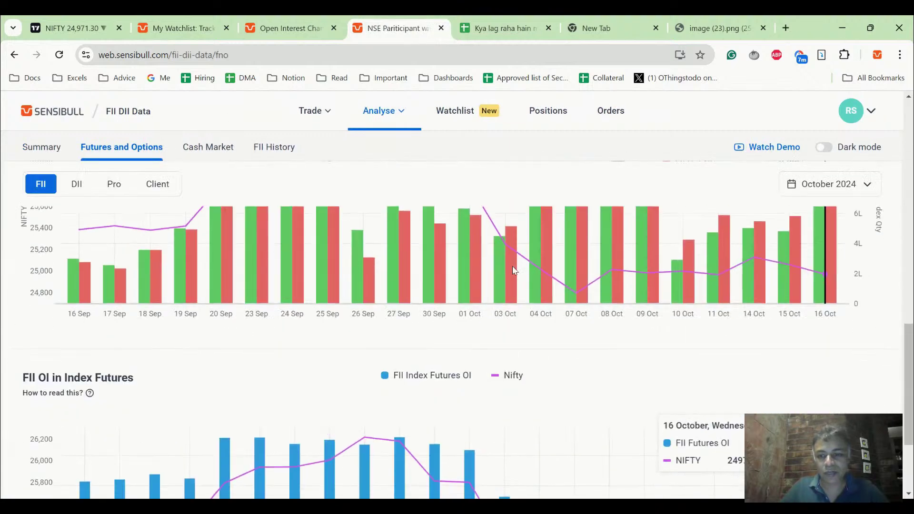
scroll(513, 270, down, 3)
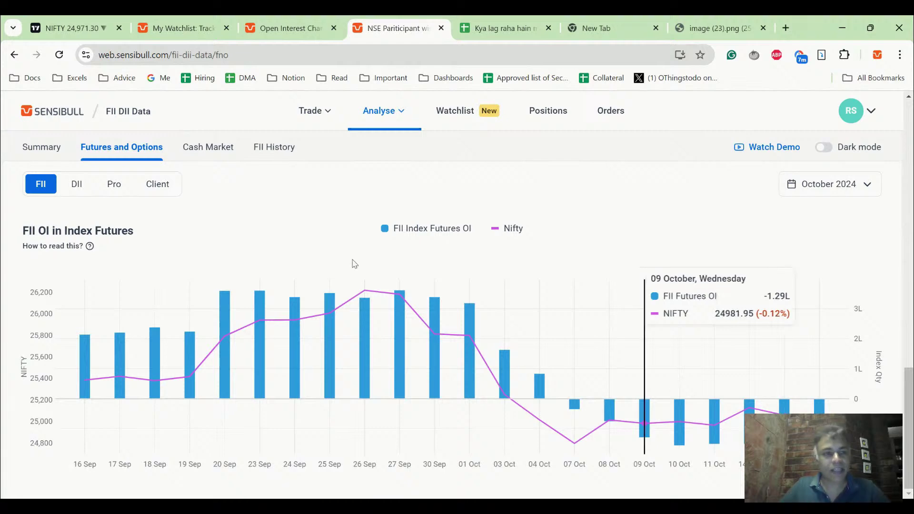
click(147, 186)
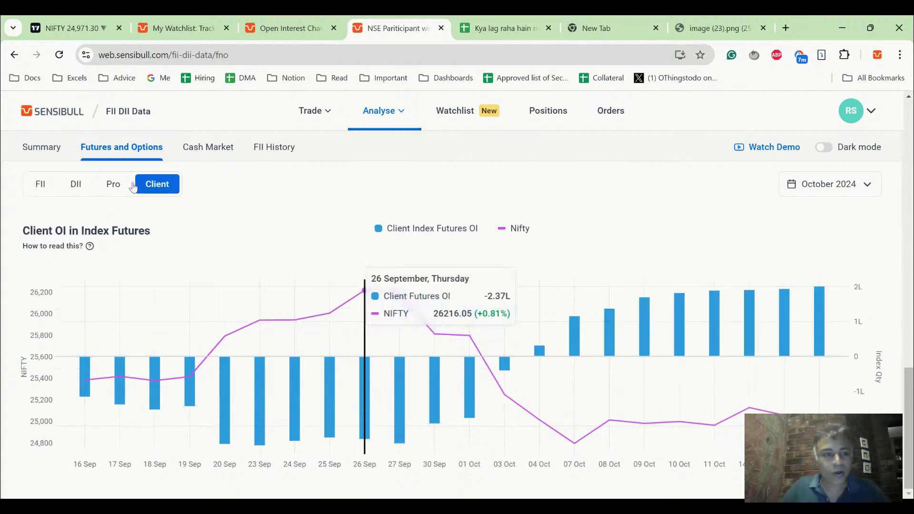
click(276, 147)
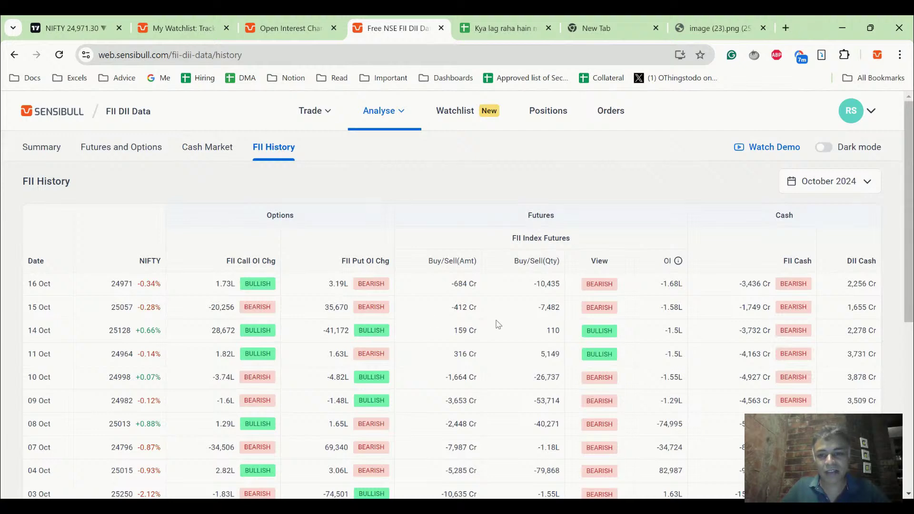
Note in B7 that FII sold 684 Crores in futures today while clients were buying
click(510, 21)
text(FII s)
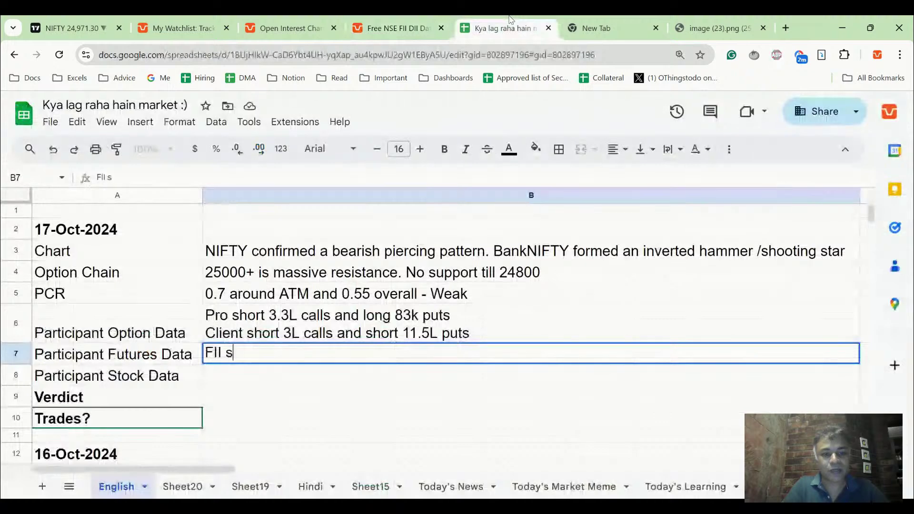
text(old)
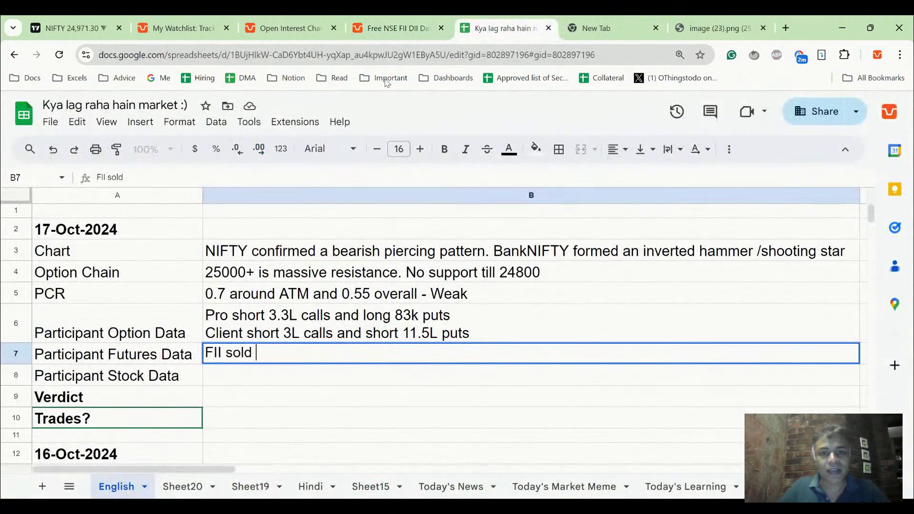
click(427, 19)
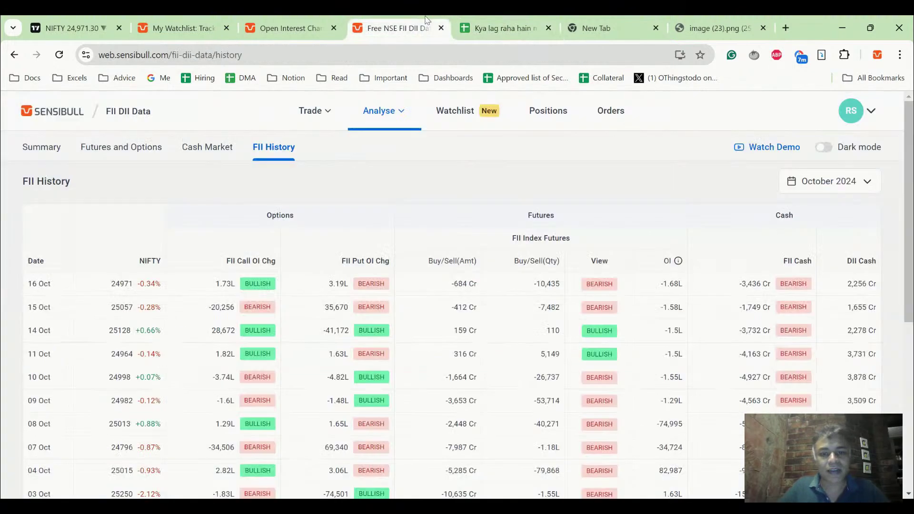
click(477, 20)
key(BackSpace)
key(BackSpace)
key(BackSpace)
key(BackSpace)
key(BackSpace)
key(BackSpace)
key(BackSpace)
key(BackSpace)
key(BackSpace)
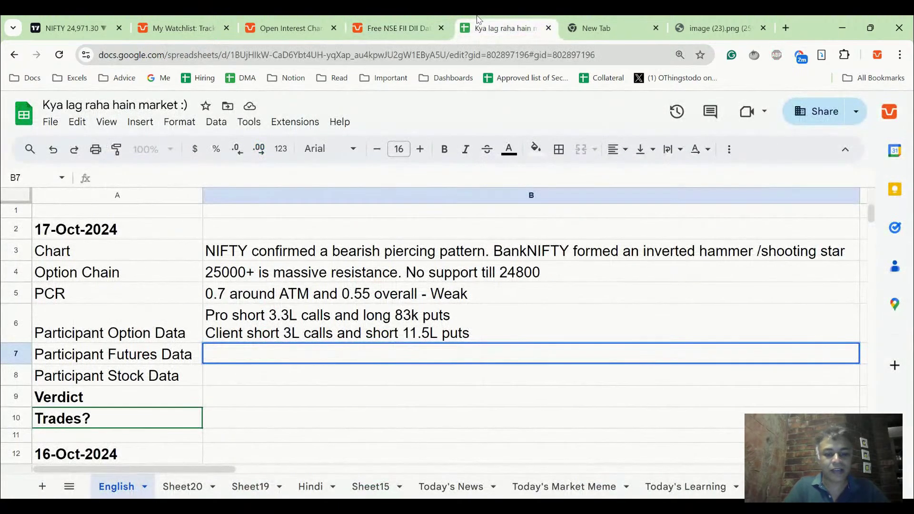
text(FII selling veen more)
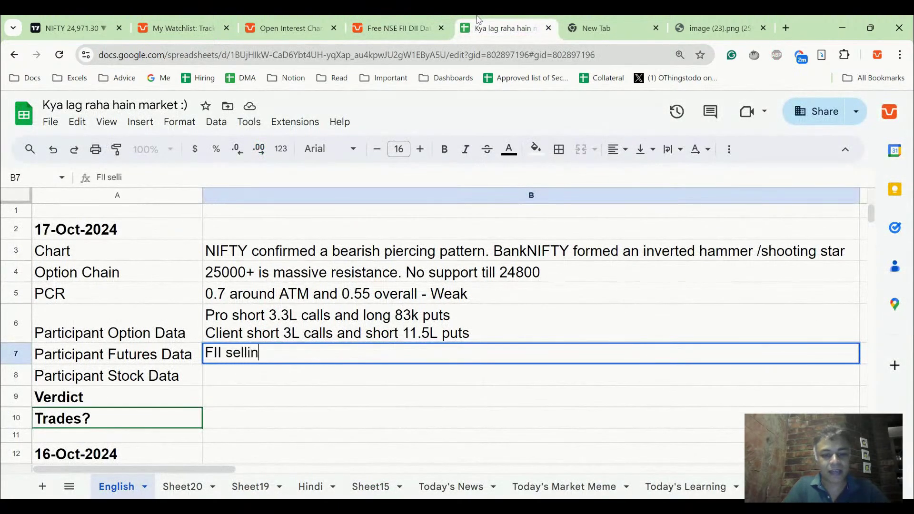
key(BackSpace)
key(BackSpace)
key(BackSpace)
key(BackSpace)
key(BackSpace)
key(BackSpace)
key(BackSpace)
key(BackSpace)
key(BackSpace)
text(elling e)
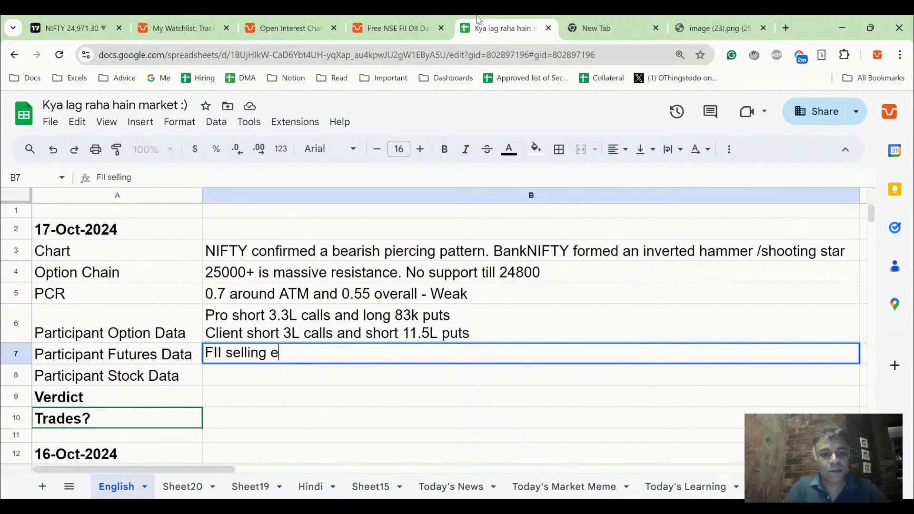
key(BackSpace)
text(more)
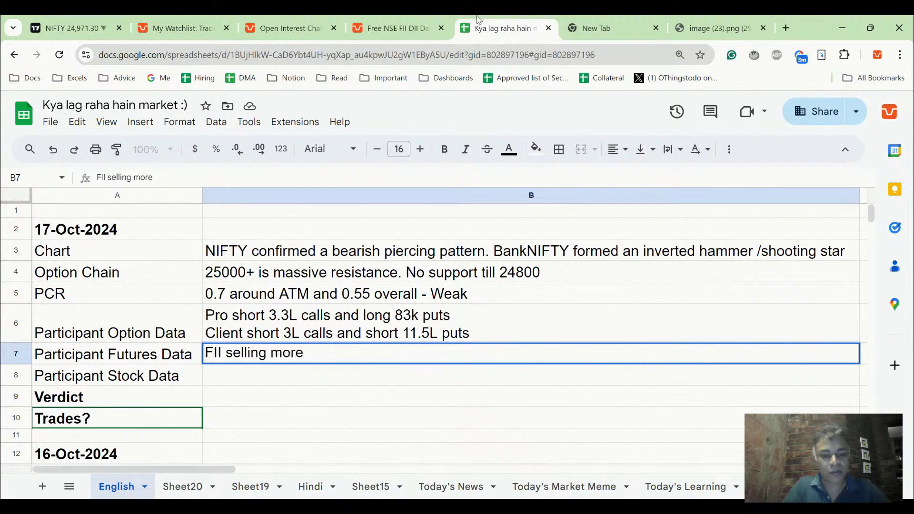
text( futures. C)
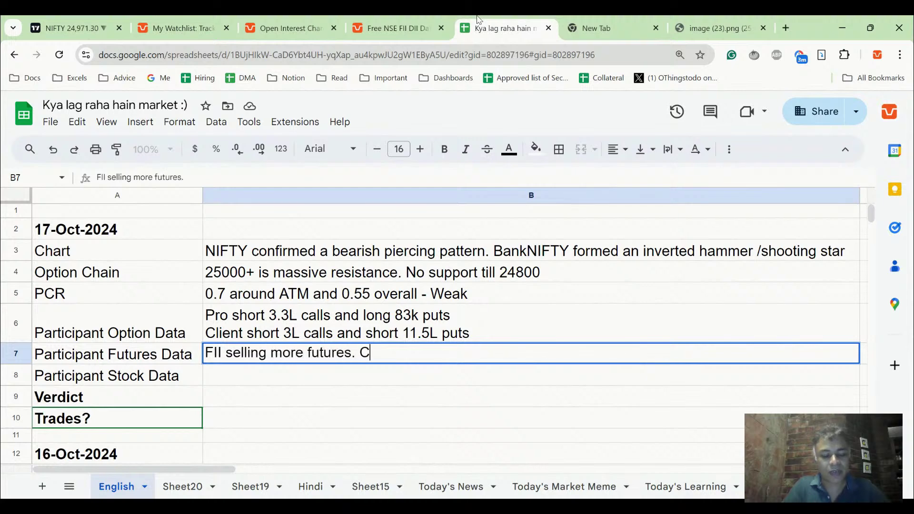
text(lient buying more dut)
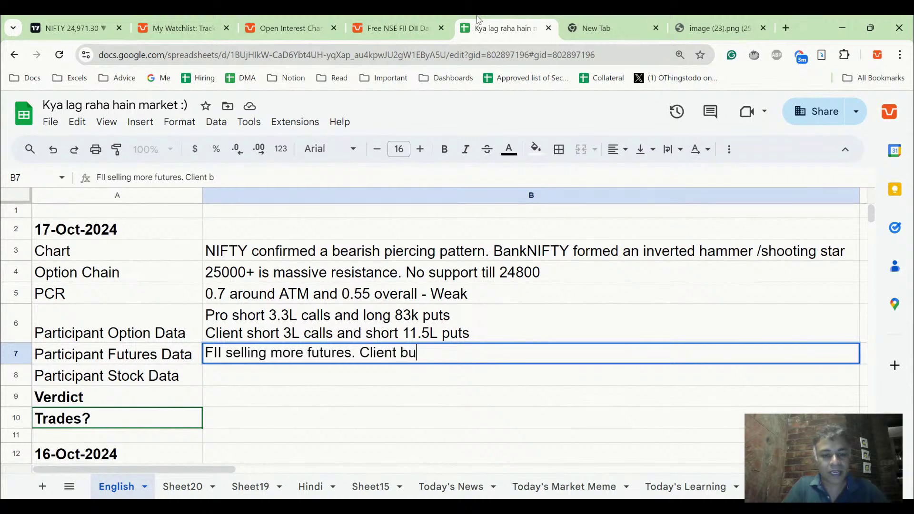
key(BackSpace)
key(BackSpace)
key(BackSpace)
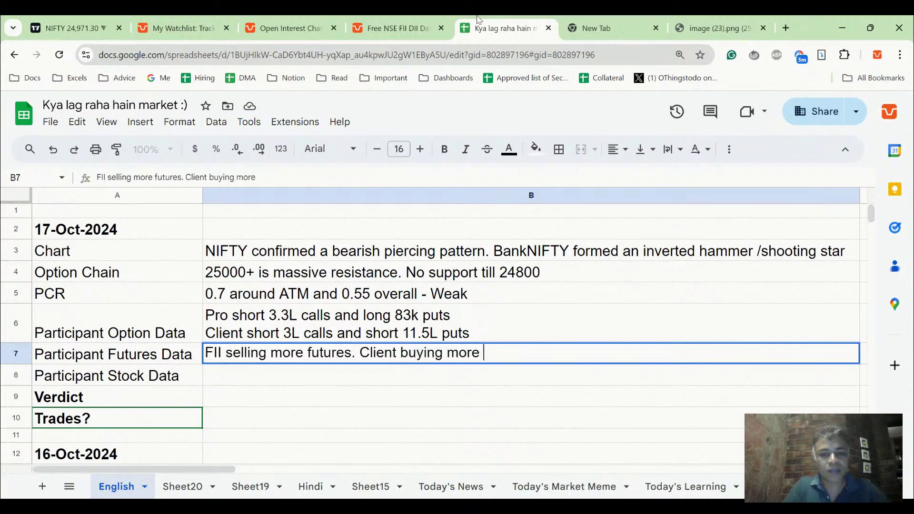
text(futures)
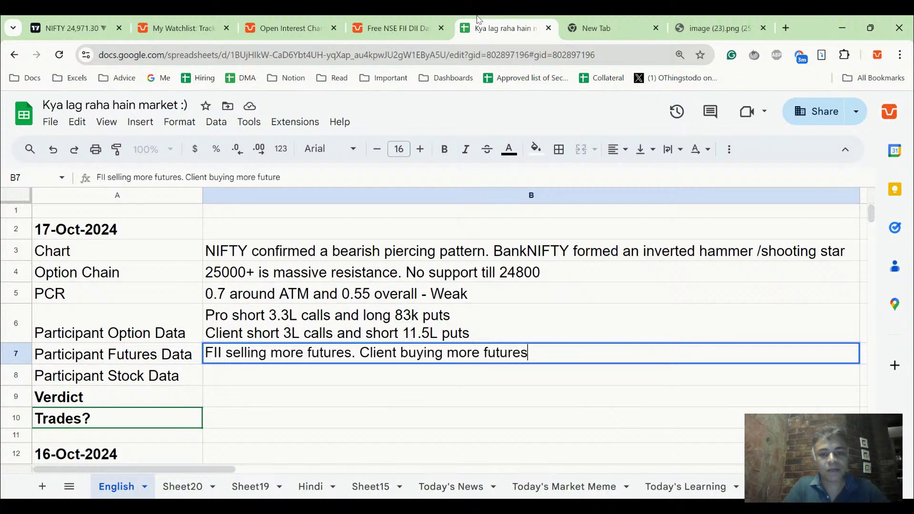
text(. FII OI)
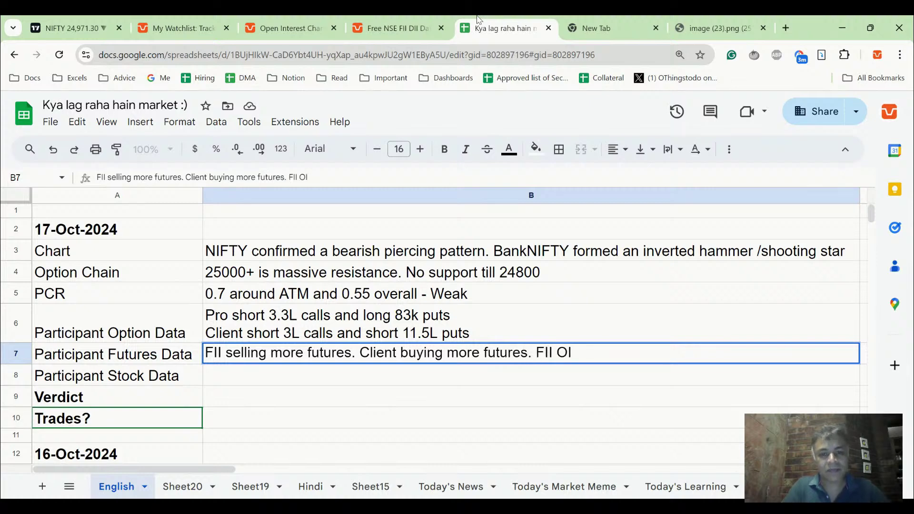
text( o)
text(n)
key(BackSpace)
key(BackSpace)
key(BackSpace)
key(BackSpace)
key(BackSpace)
key(BackSpace)
text(sold )
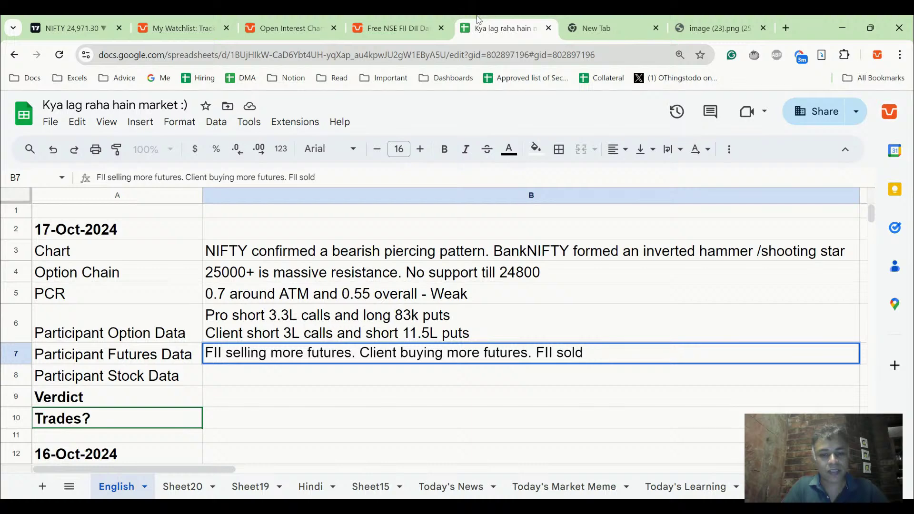
text(684 Cror)
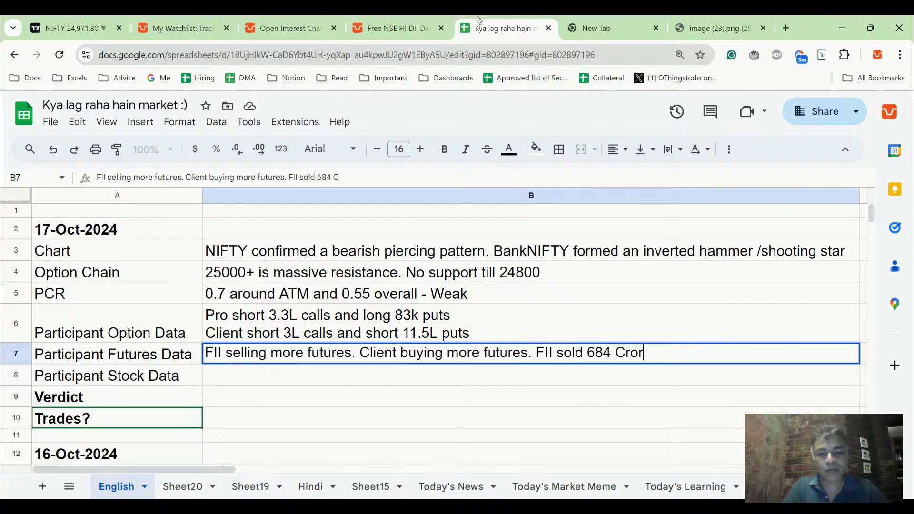
text(es today)
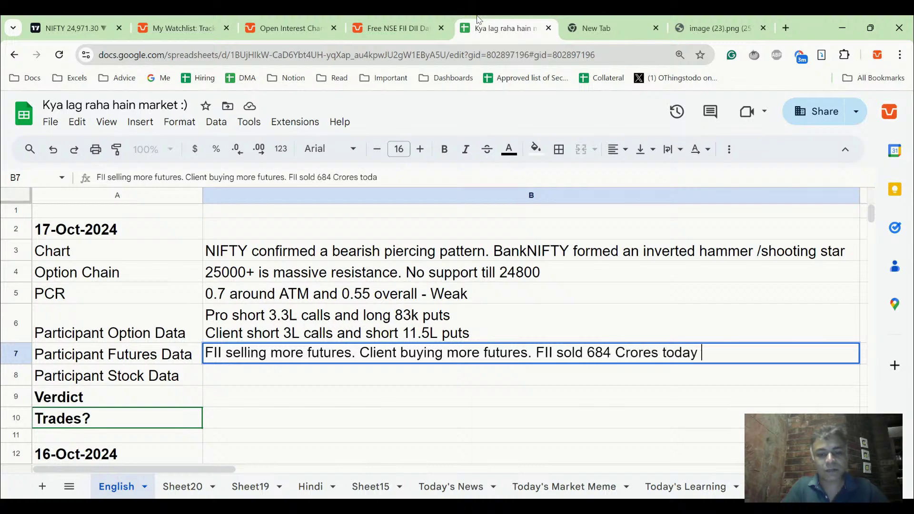
text( in )
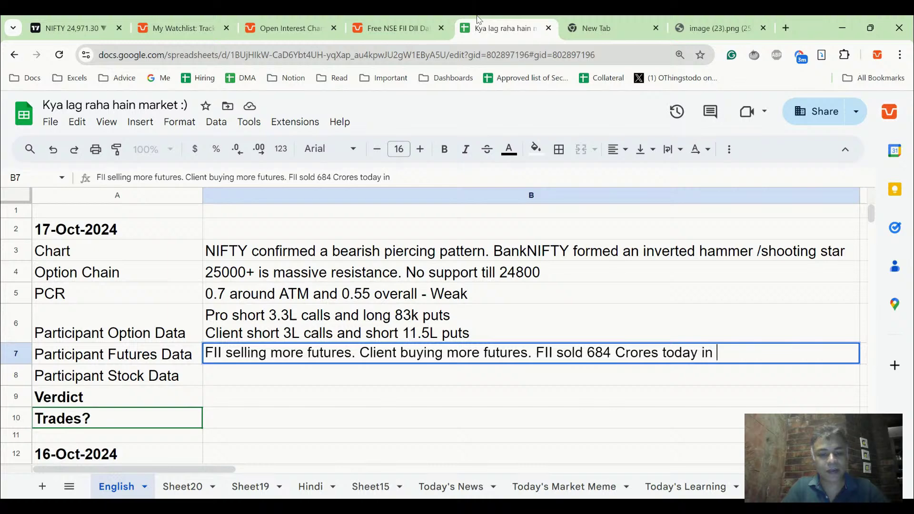
text(futures)
key(Return)
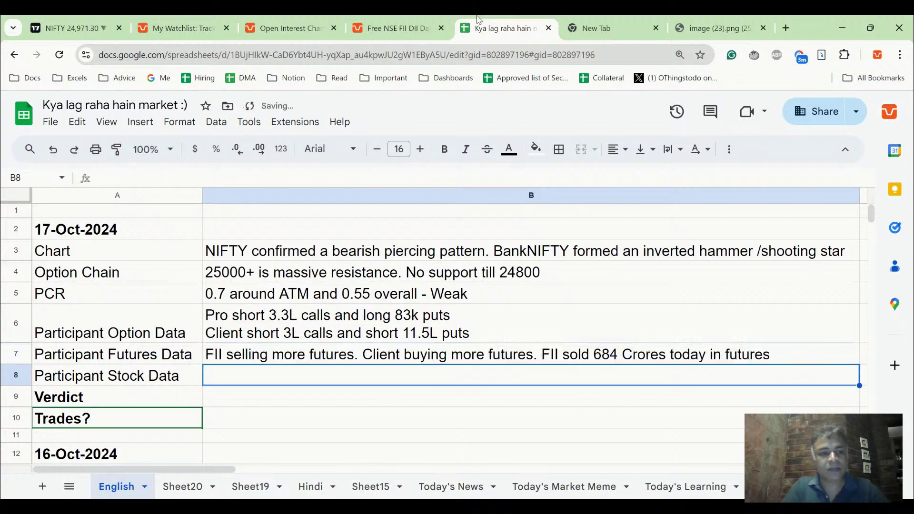
Note in B8 that FII sold 3400 Crores in cash today
text(Client sh)
key(BackSpace)
key(BackSpace)
key(BackSpace)
key(BackSpace)
key(BackSpace)
key(BackSpace)
key(BackSpace)
key(BackSpace)
key(BackSpace)
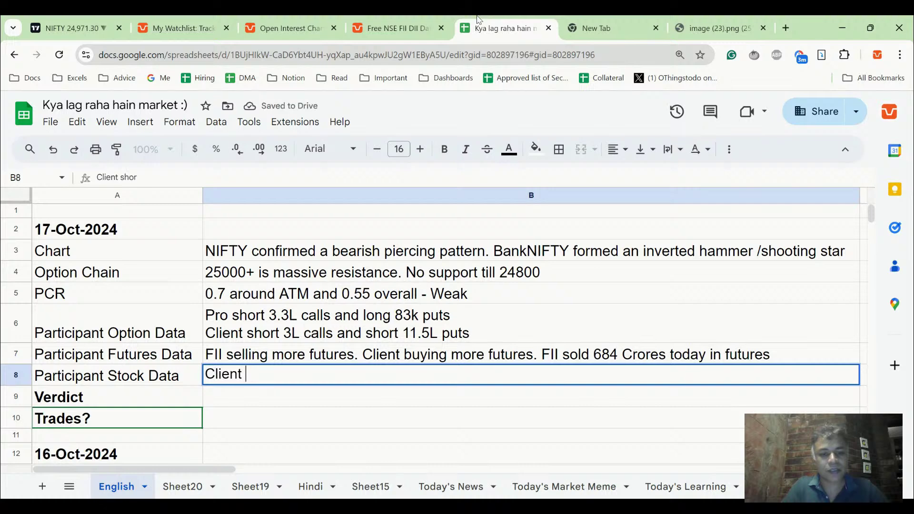
text(FII shold)
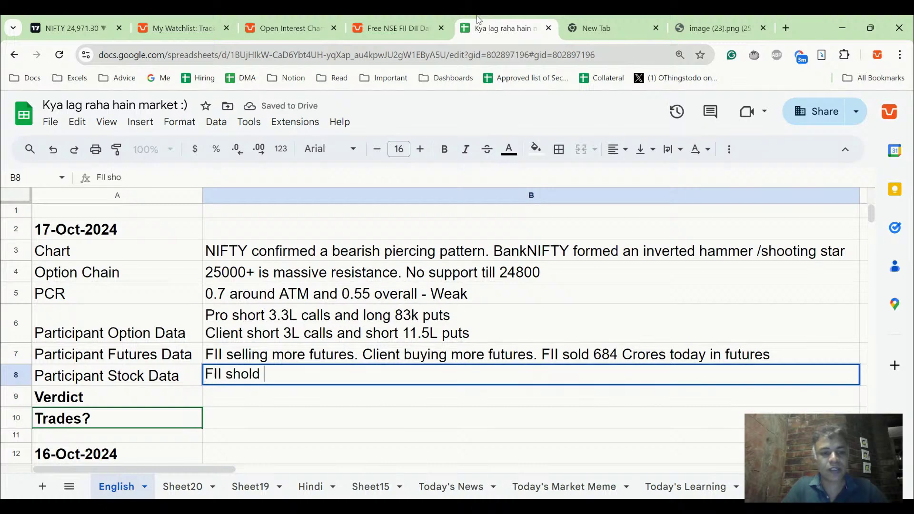
key(BackSpace)
key(BackSpace)
key(BackSpace)
key(BackSpace)
key(BackSpace)
key(BackSpace)
text(sold)
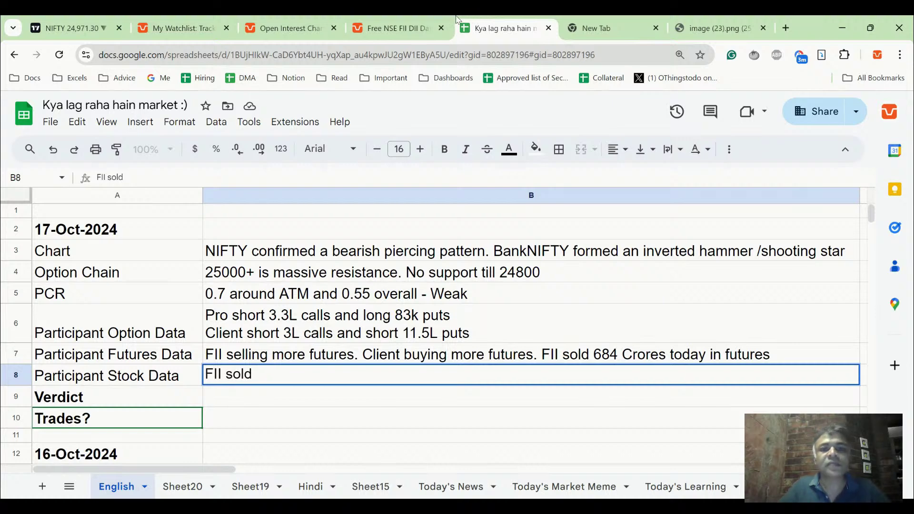
key(ctrl+shift+Tab)
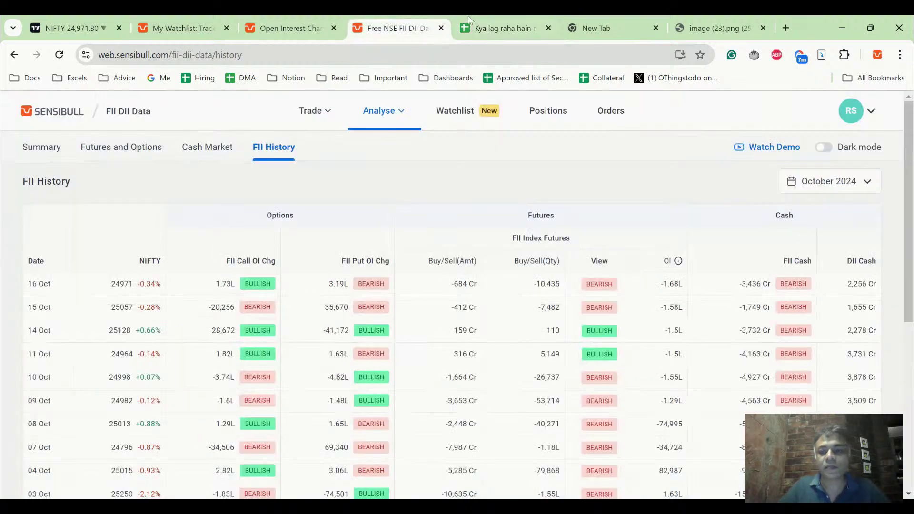
key(ctrl+Tab)
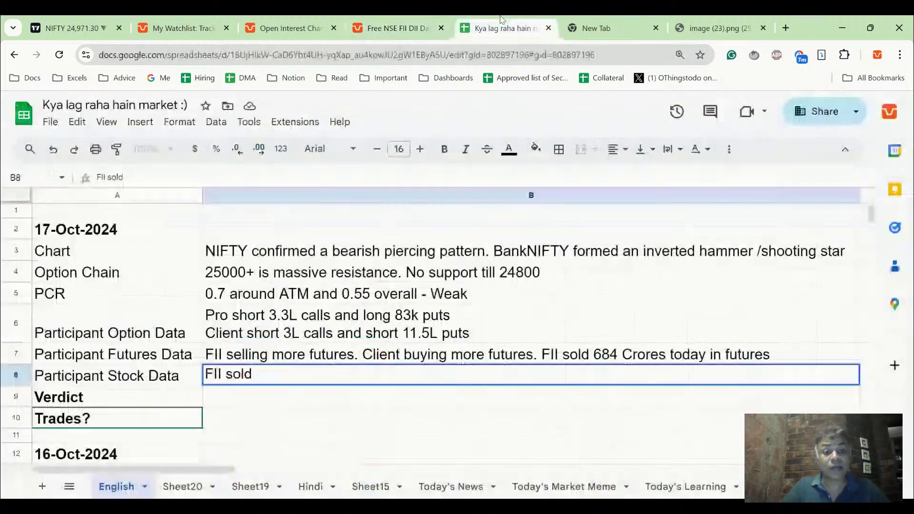
text(3400 Cror)
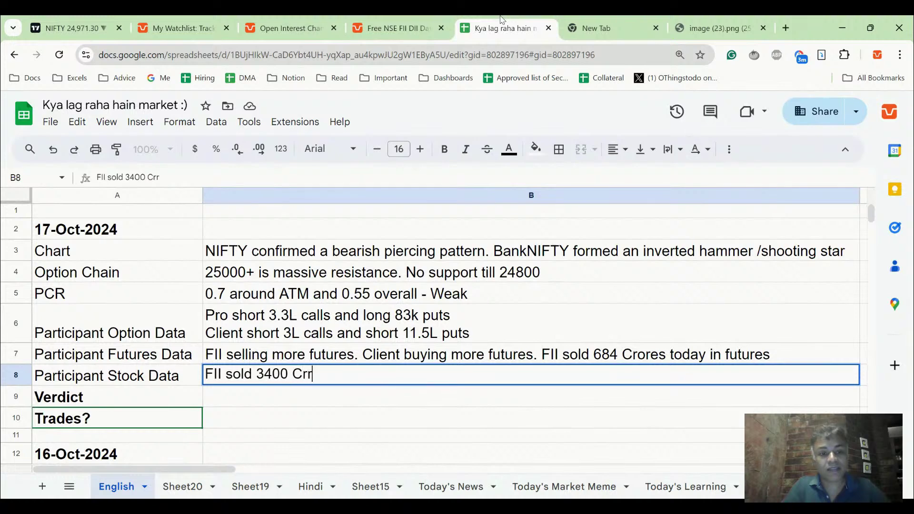
text(es in cas)
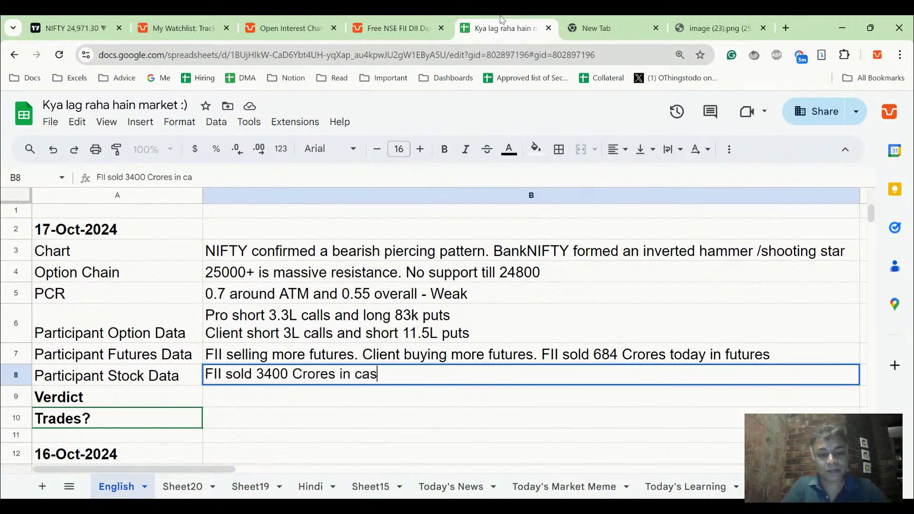
text(h today)
key(Return)
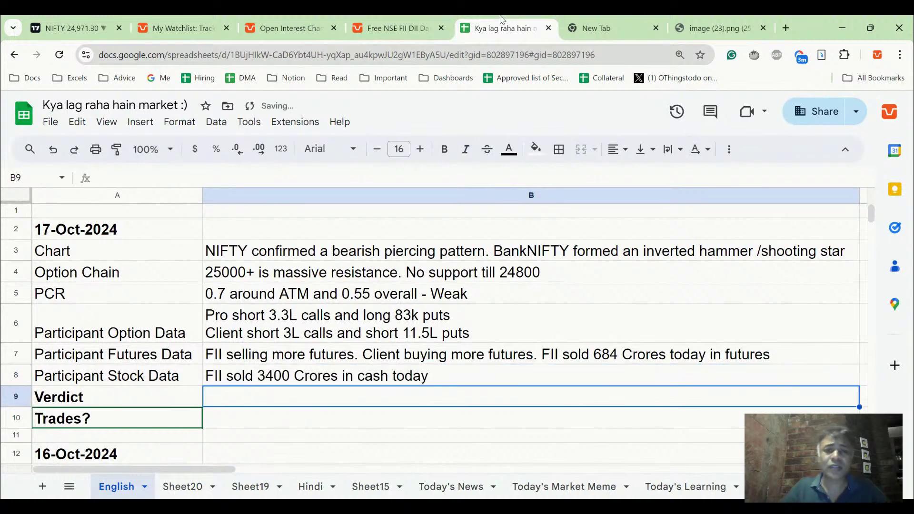
Scroll through Sensibull's October 2024 FII History table of daily futures and cash figures
click(409, 21)
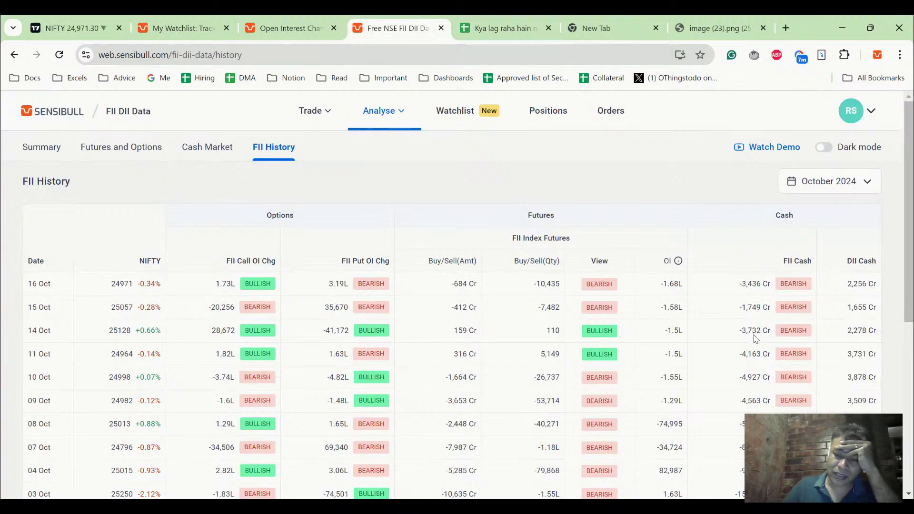
scroll(755, 339, down, 1)
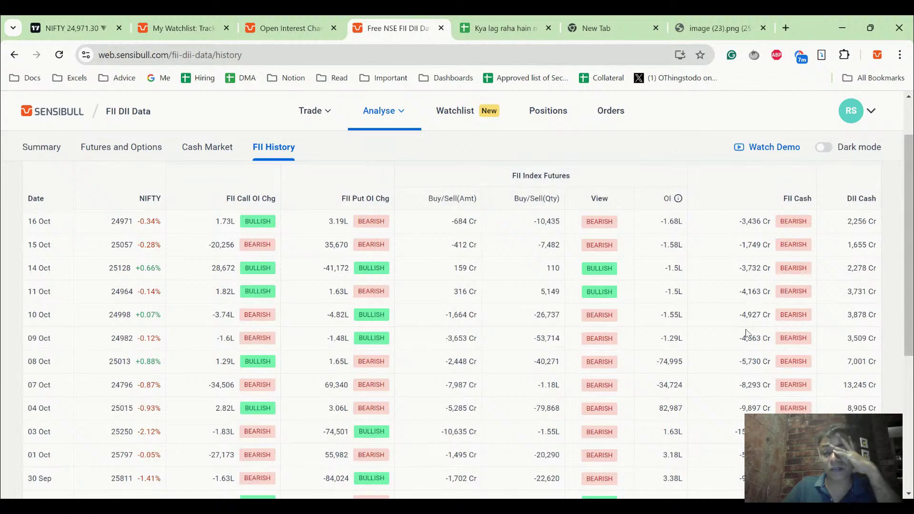
scroll(760, 385, down, 1)
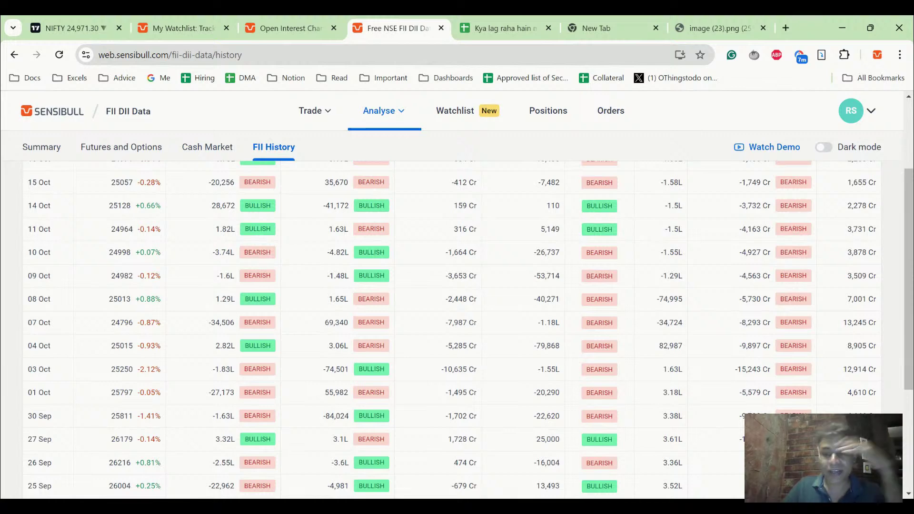
scroll(763, 409, down, 1)
scroll(762, 407, down, 1)
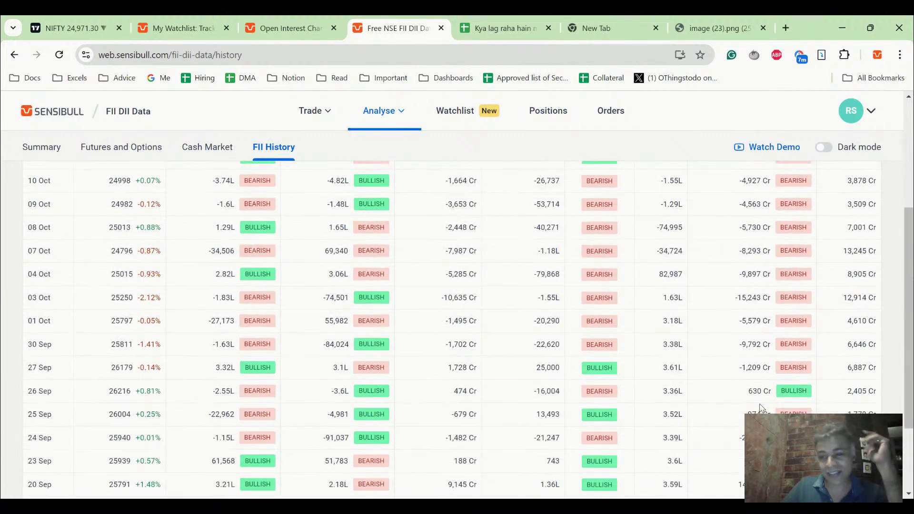
scroll(761, 407, up, 5)
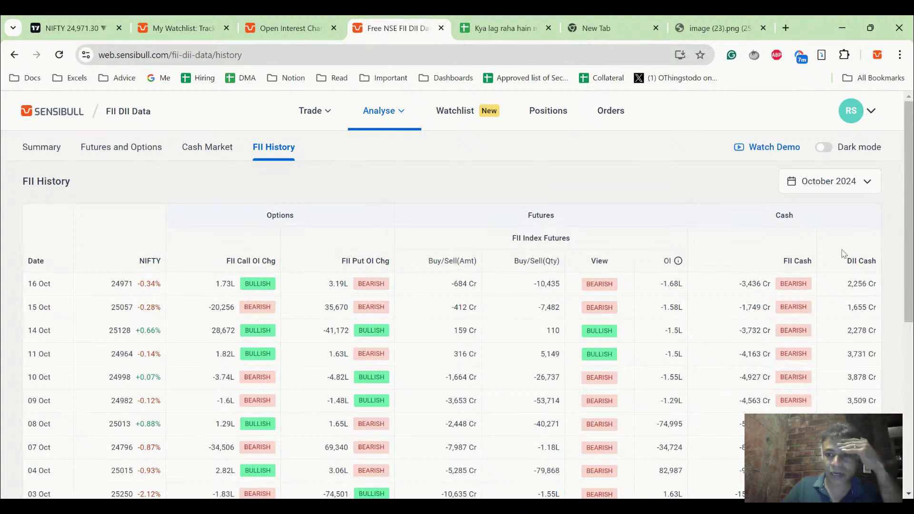
click(835, 186)
click(835, 188)
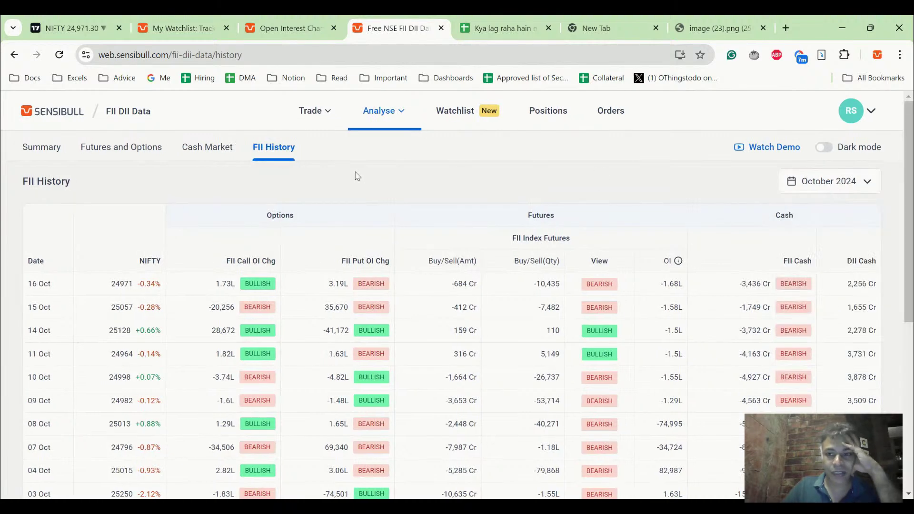
Find the Cash Market Monthly Summary and select October 2024's FII cash net of -67,311 Cr
click(207, 147)
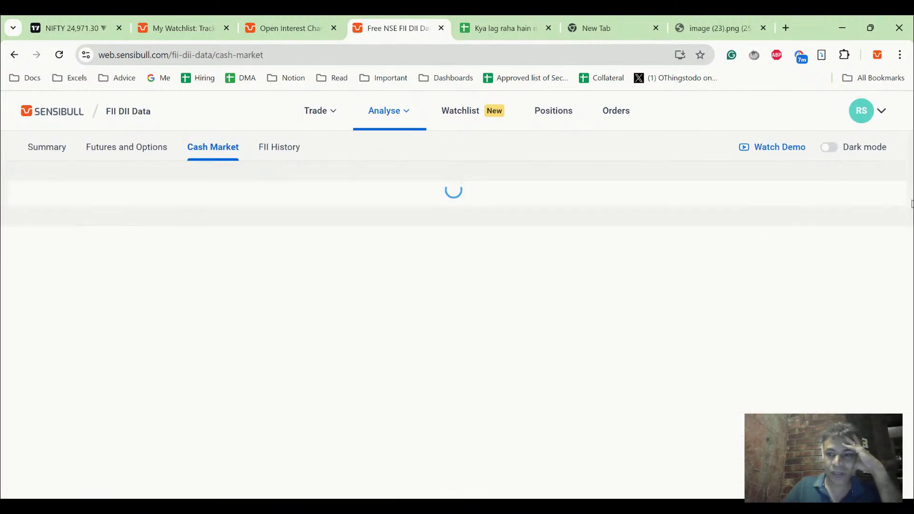
click(739, 194)
scroll(748, 199, down, 1)
scroll(747, 200, down, 6)
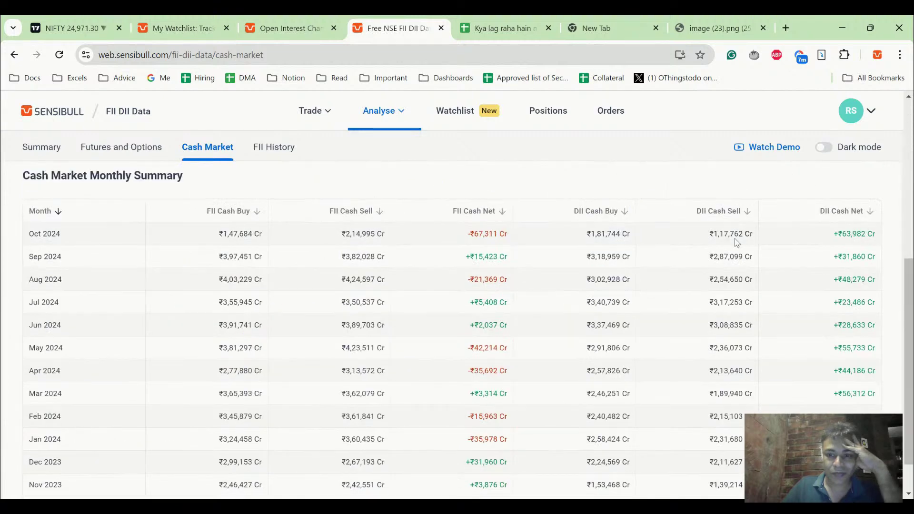
scroll(736, 240, up, 2)
scroll(429, 270, down, 1)
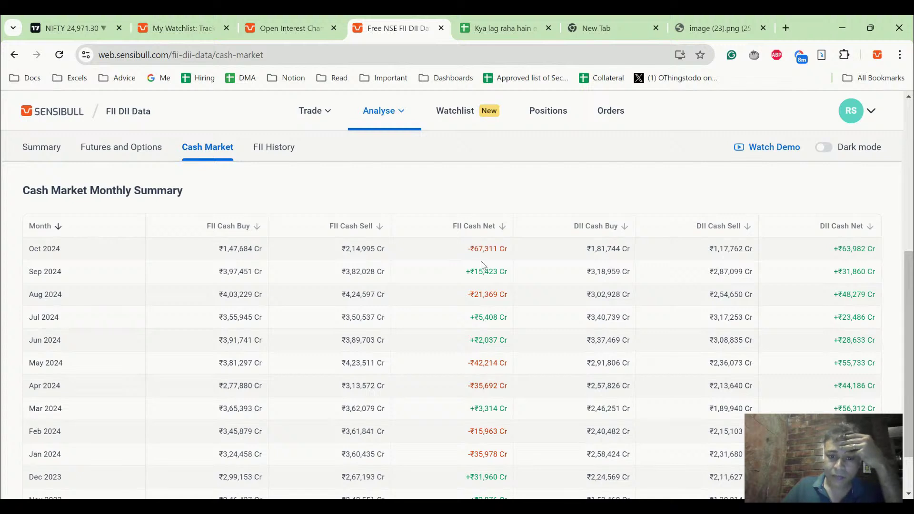
scroll(483, 265, down, 1)
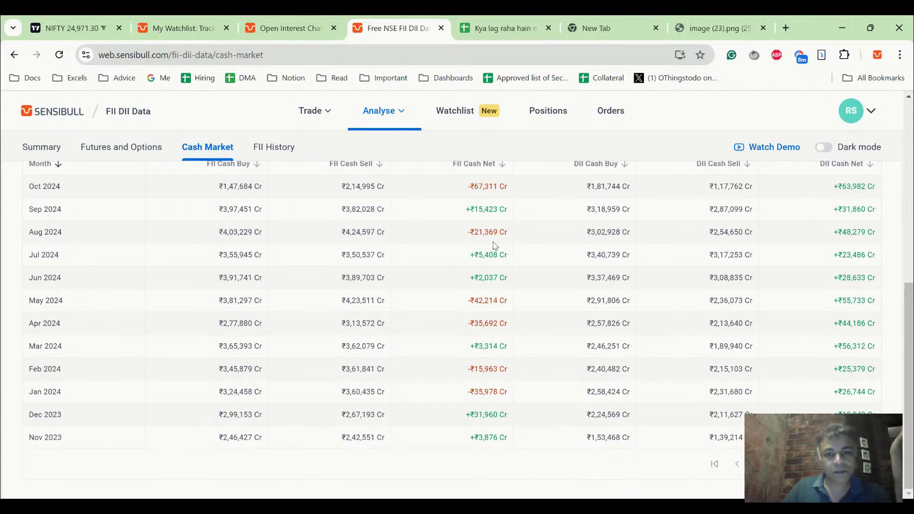
scroll(494, 238, up, 3)
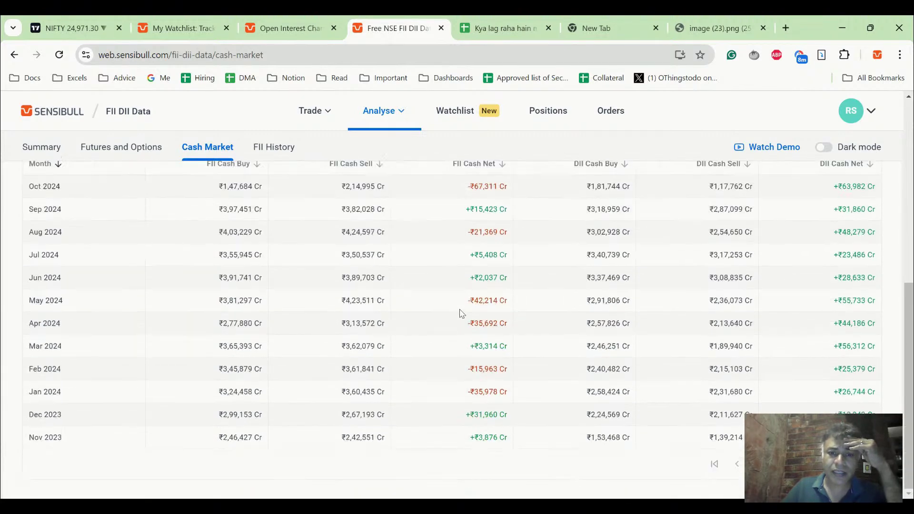
scroll(885, 299, up, 3)
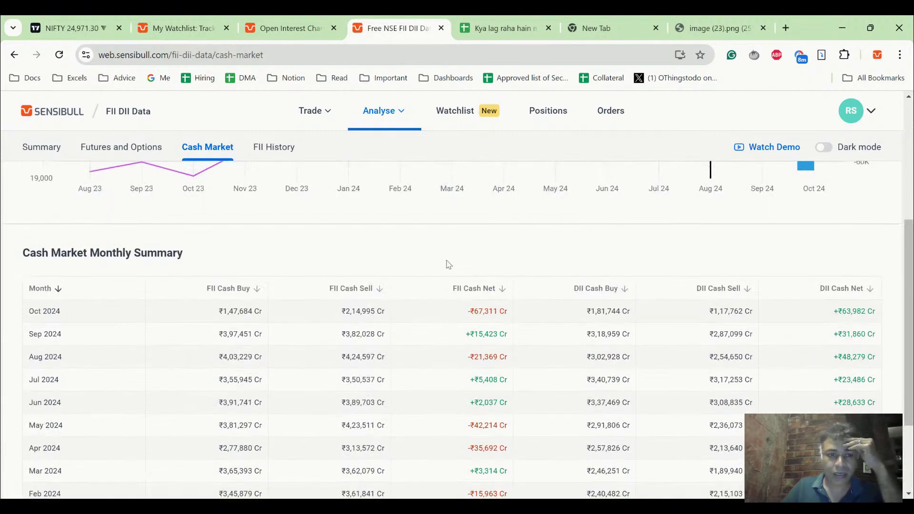
scroll(384, 260, up, 5)
scroll(384, 259, down, 6)
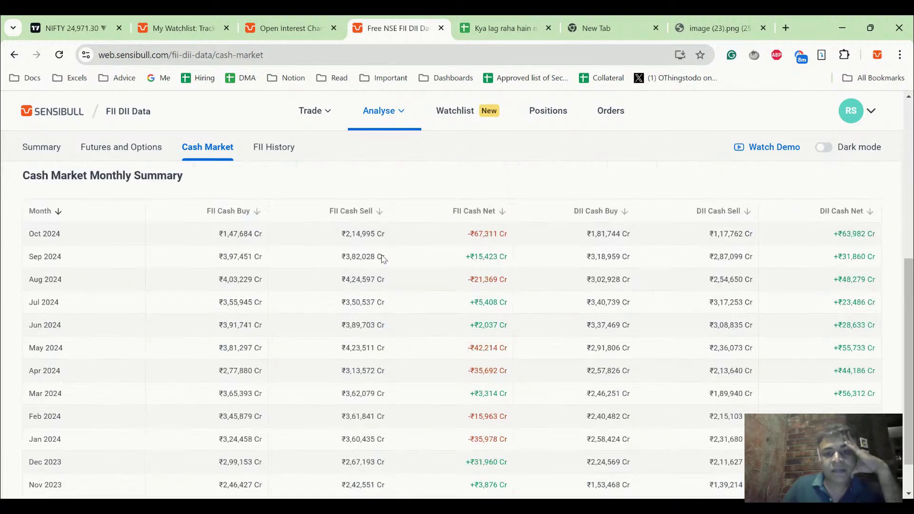
triple_click(484, 234)
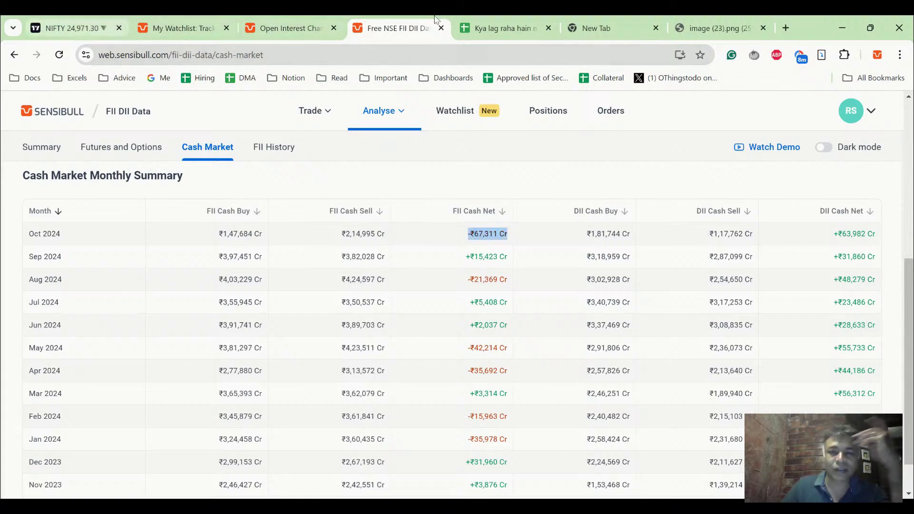
Append '. October total sell at 65k crores now' to the B8 participant stock note
click(523, 20)
text(. Octove)
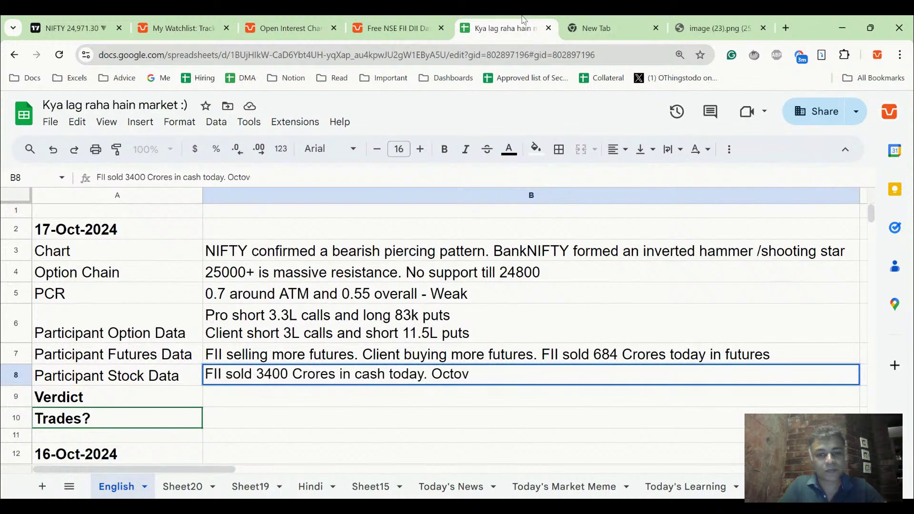
key(BackSpace)
text(ber total sell)
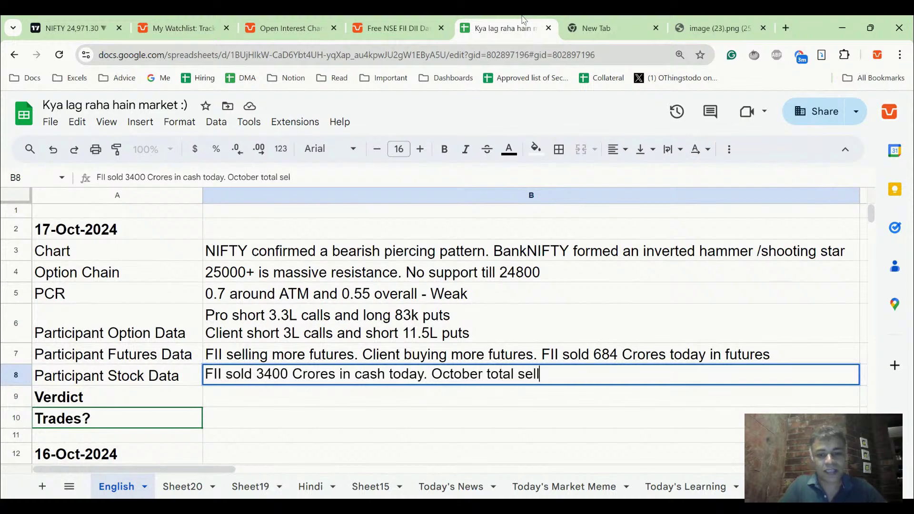
text( at 65)
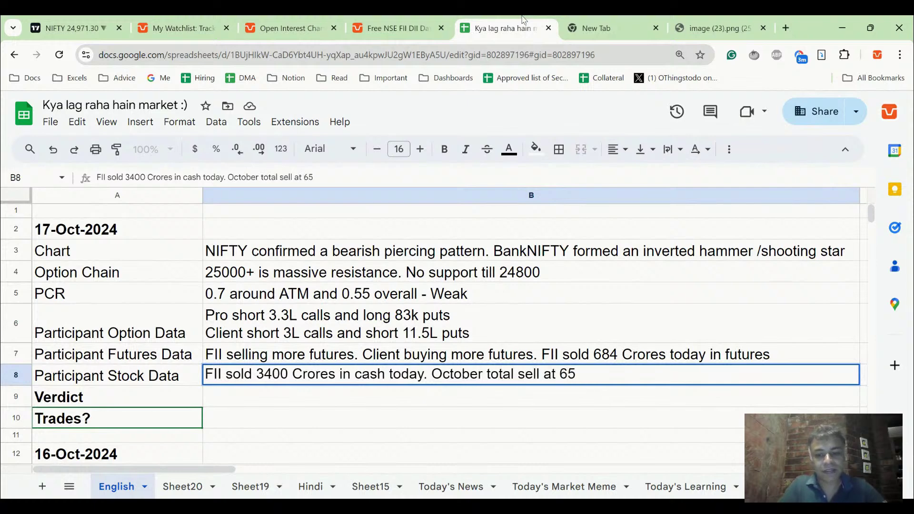
text(k crores now)
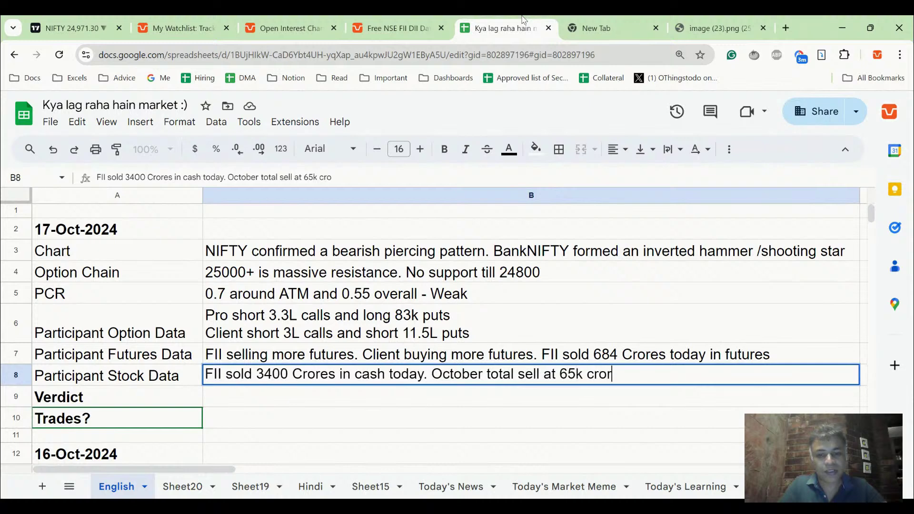
key(Return)
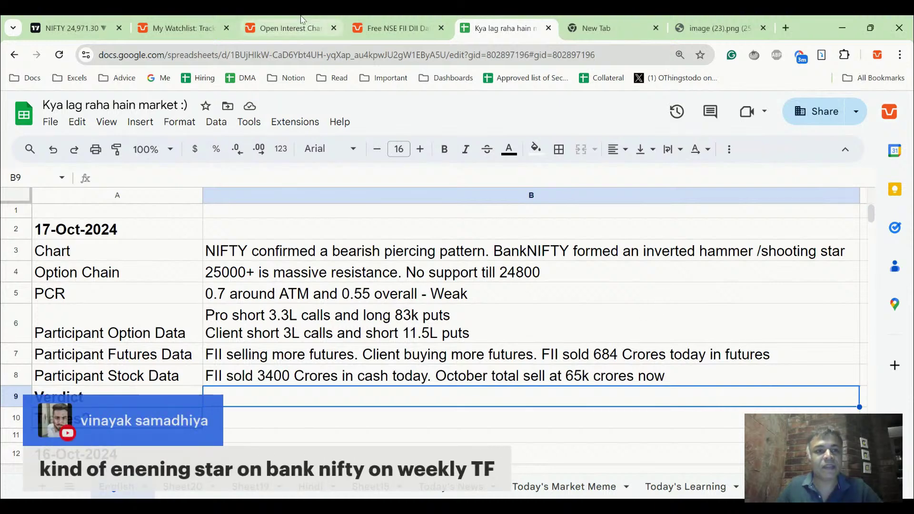
Switch the watchlist chart interval to 1-week candles
click(195, 21)
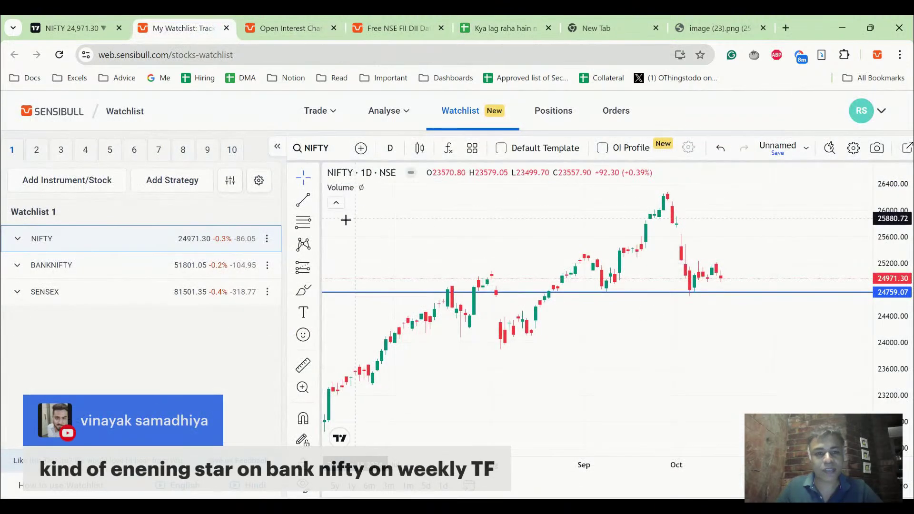
click(391, 148)
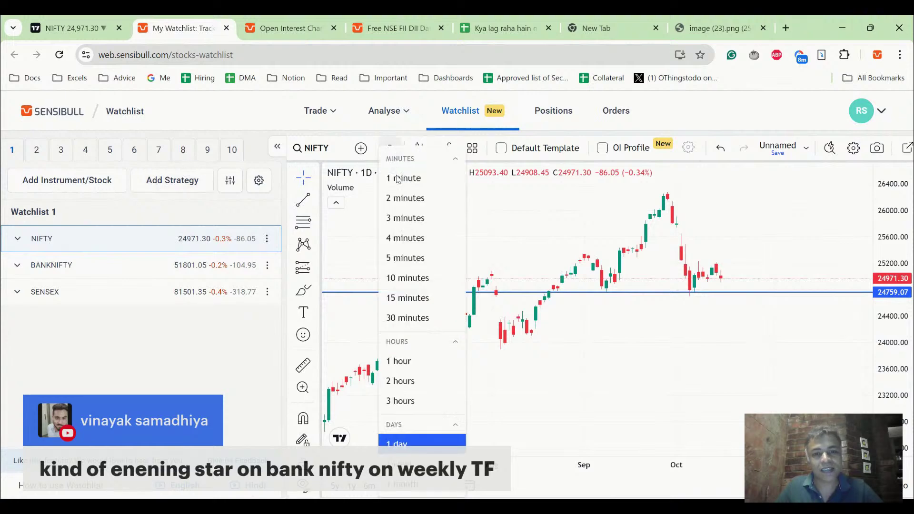
click(400, 464)
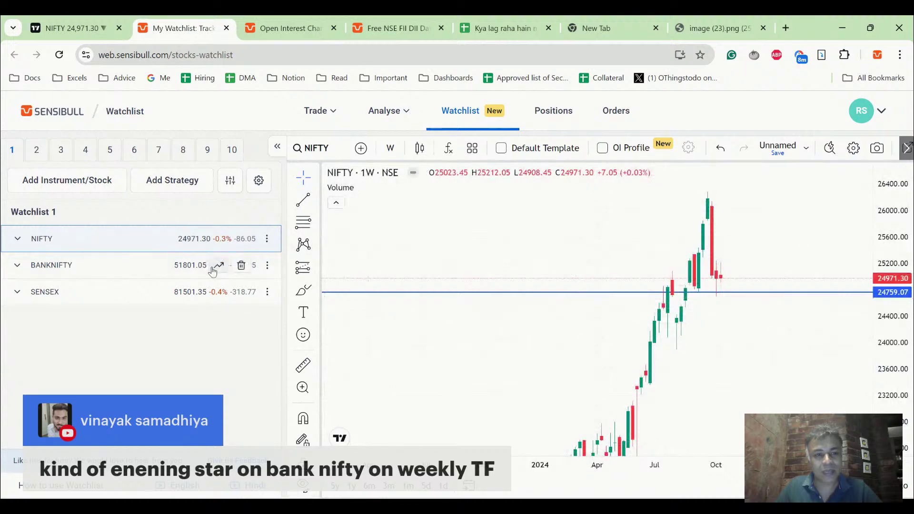
Compare BANKNIFTY's weekly rising channel with NIFTY's weekly chart at 24759.07
click(213, 270)
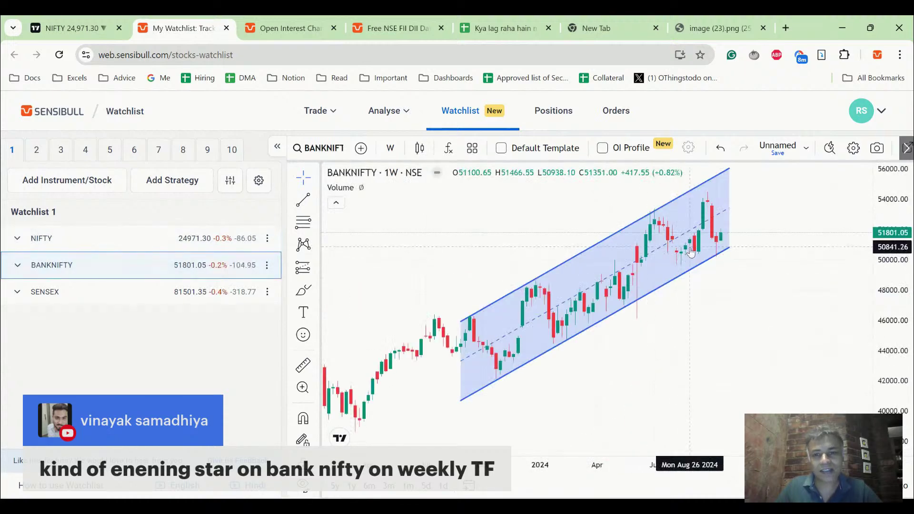
scroll(689, 247, up, 3)
scroll(731, 250, down, 3)
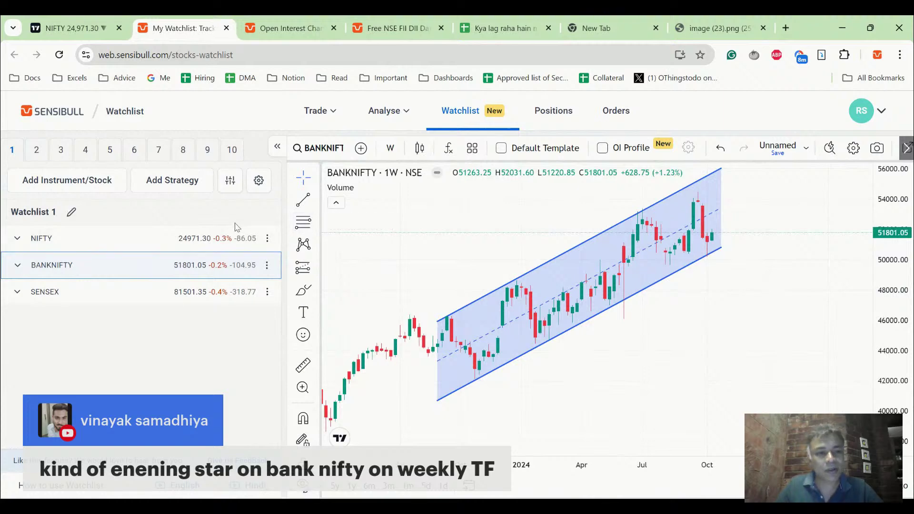
click(211, 242)
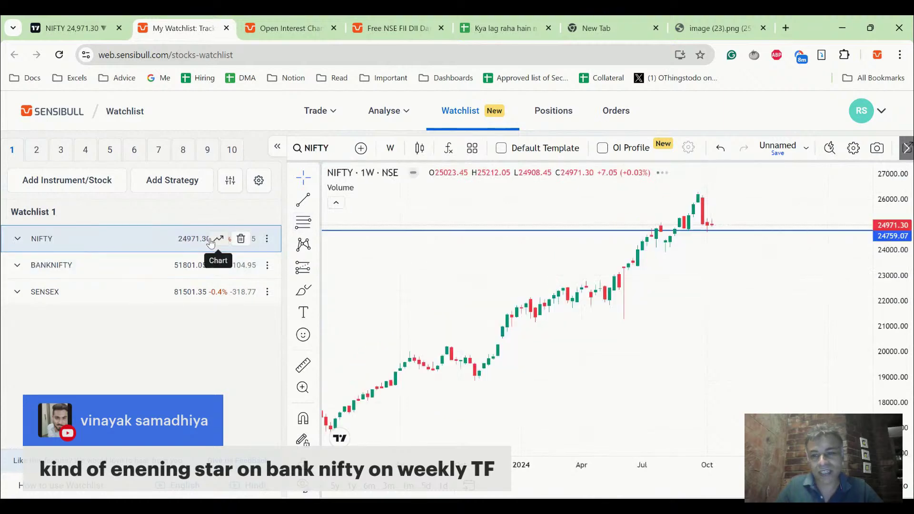
click(218, 265)
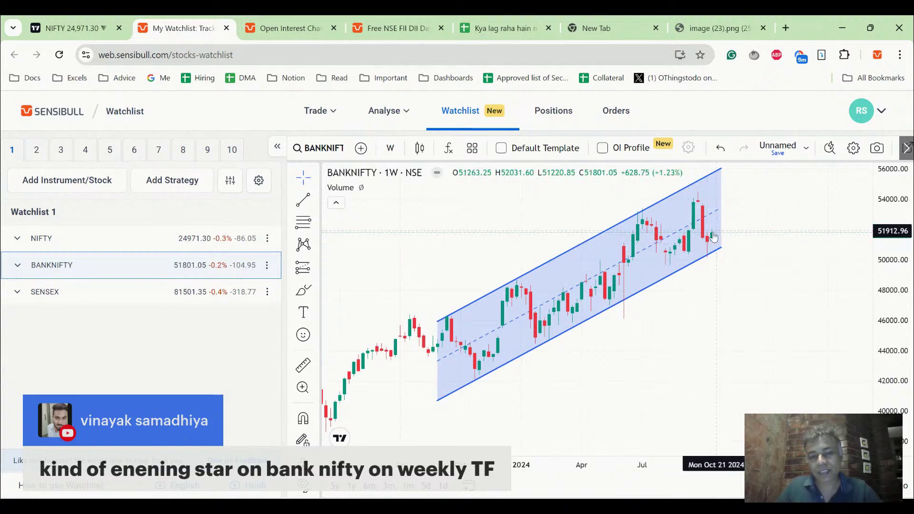
click(219, 238)
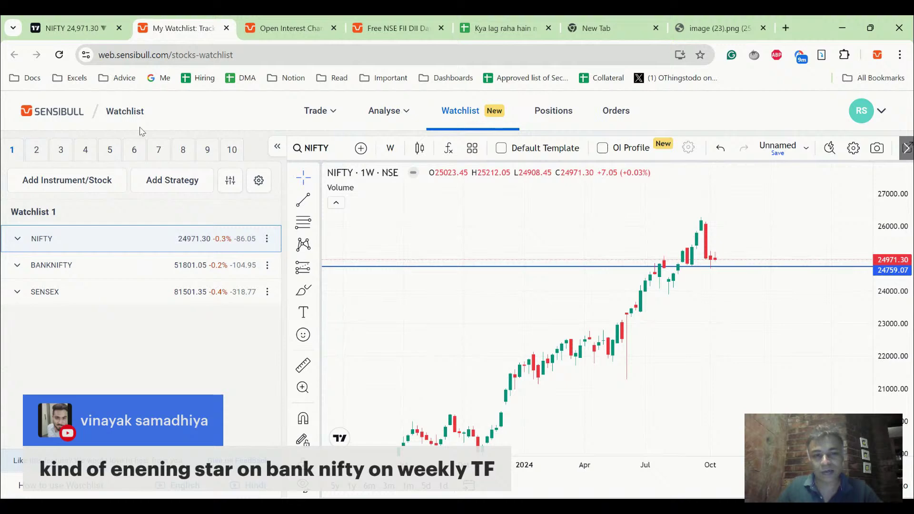
Enter the B9 verdict 'NIFTY weak. Expiry likely below 25000, or worse'
click(493, 22)
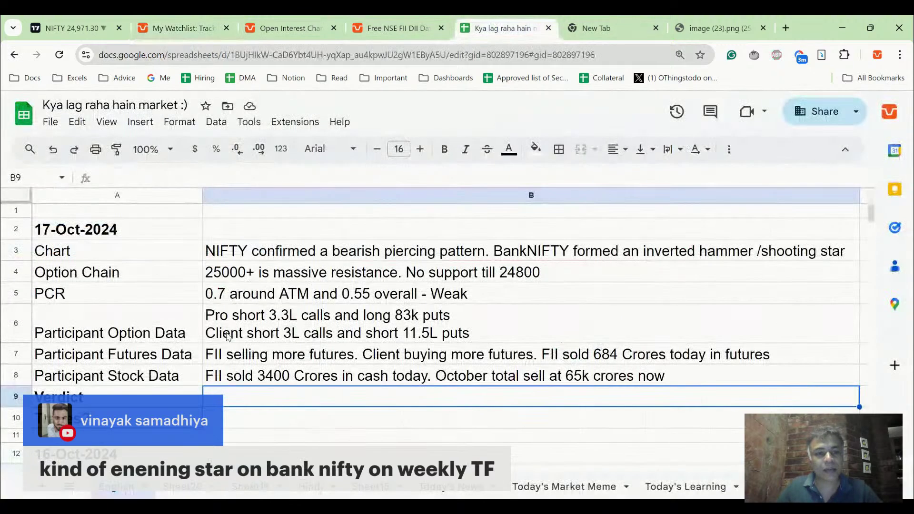
key(Down)
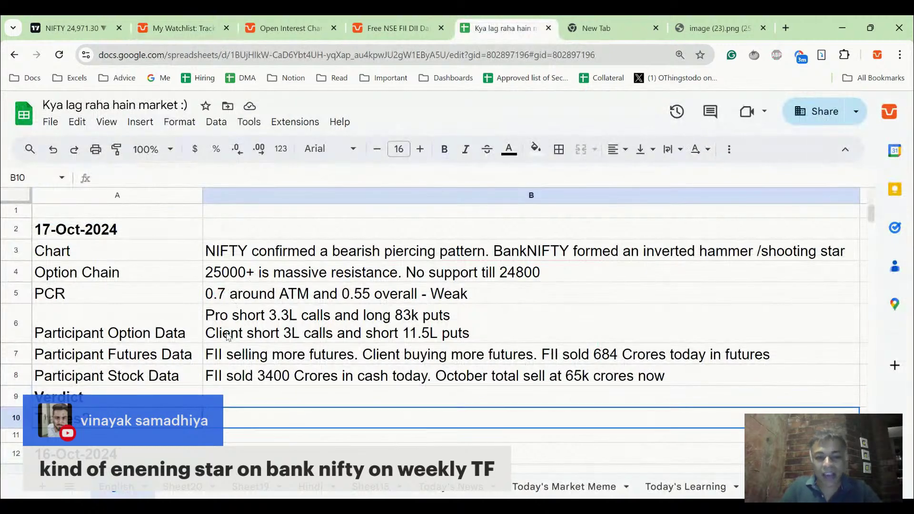
key(Down)
key(Down)
key(Down)
key(Down)
key(Down)
key(Down)
key(Down)
key(Down)
key(Down)
key(Down)
key(Up)
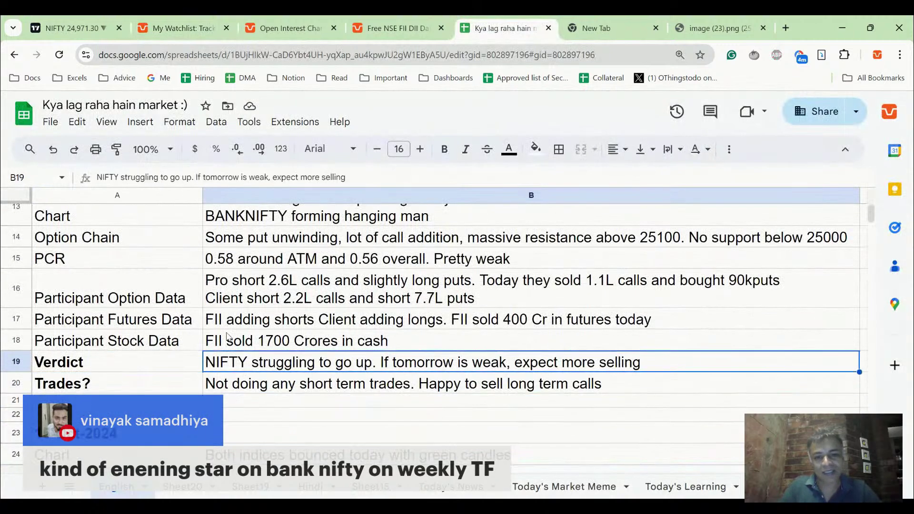
key(Up)
key(Up)
key(Up)
key(Up)
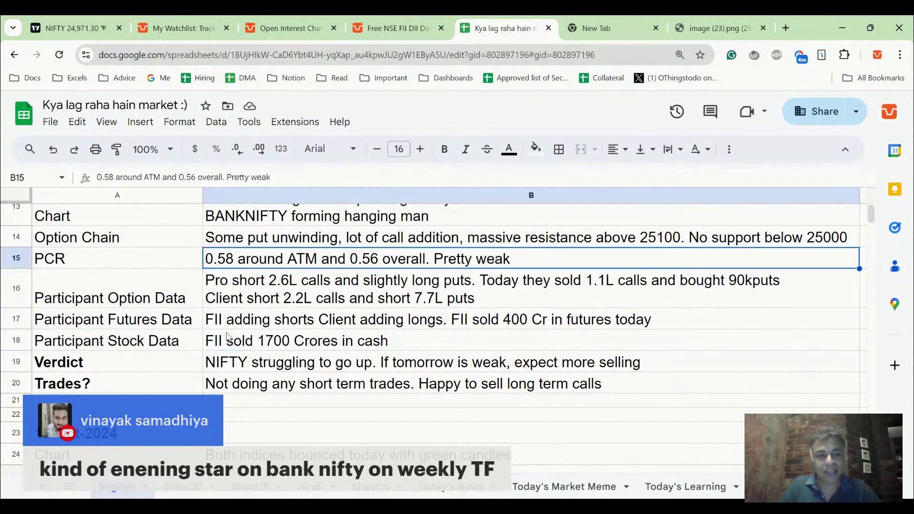
key(Up)
key(Up)
key(Up)
key(Up)
key(Up)
key(Up)
key(Up)
key(Up)
key(Up)
key(Up)
key(Up)
key(Down)
key(Down)
key(Down)
key(Down)
key(Down)
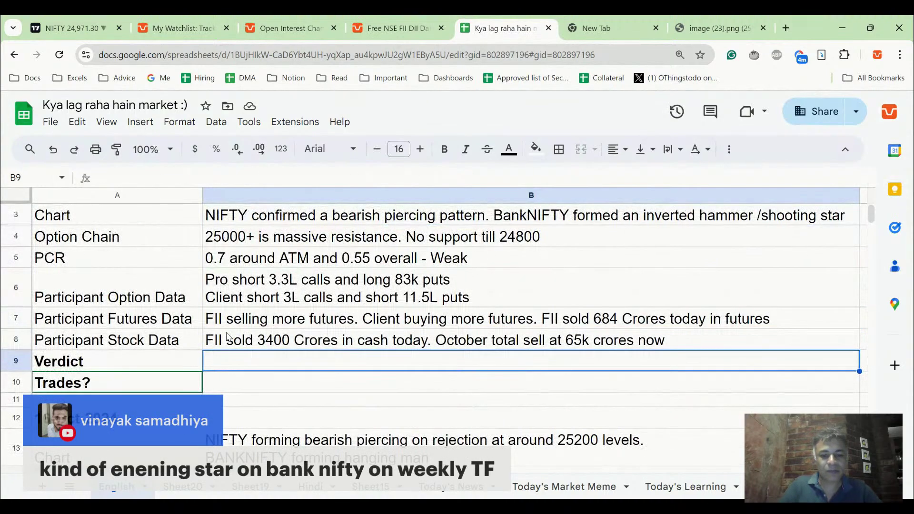
text(NIFTY weak. Ex)
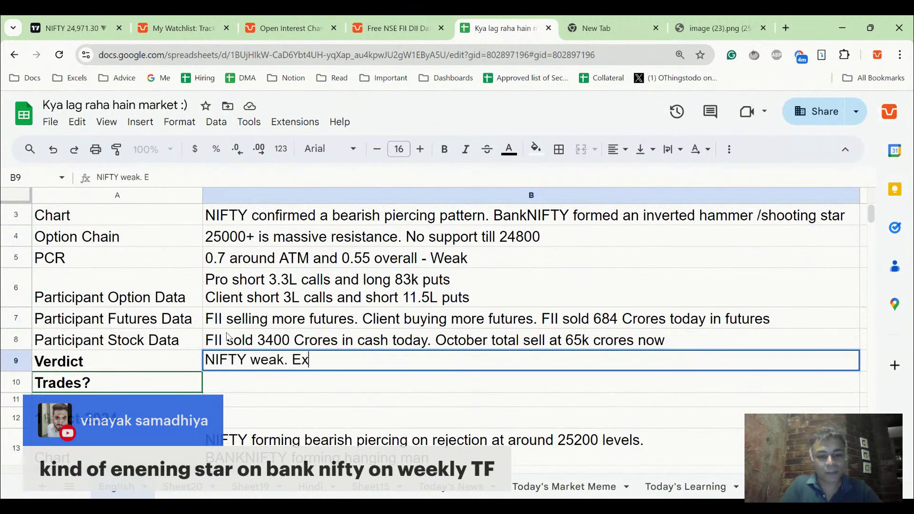
text(piry likely )
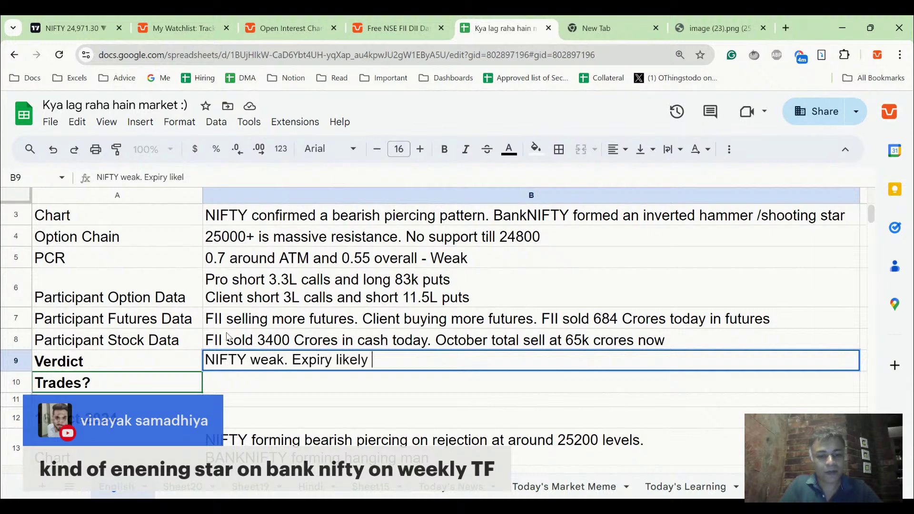
text(below 25000)
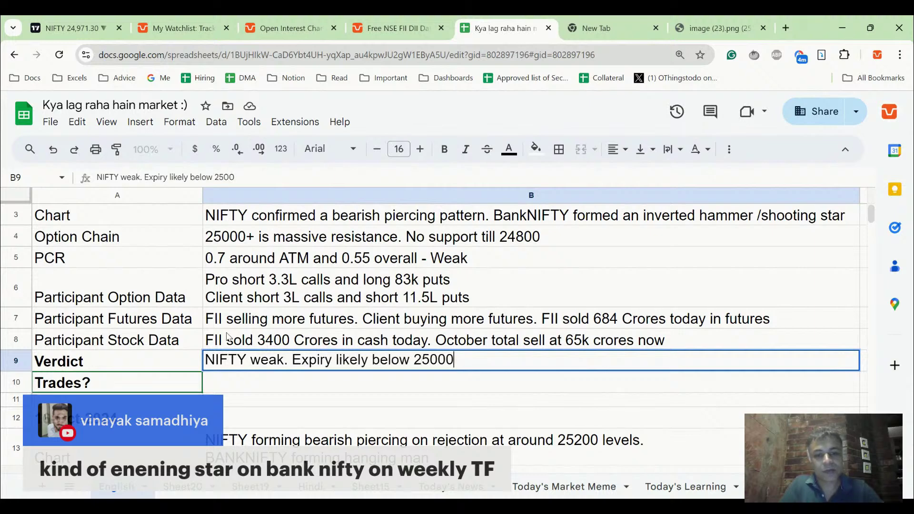
text(, or worse)
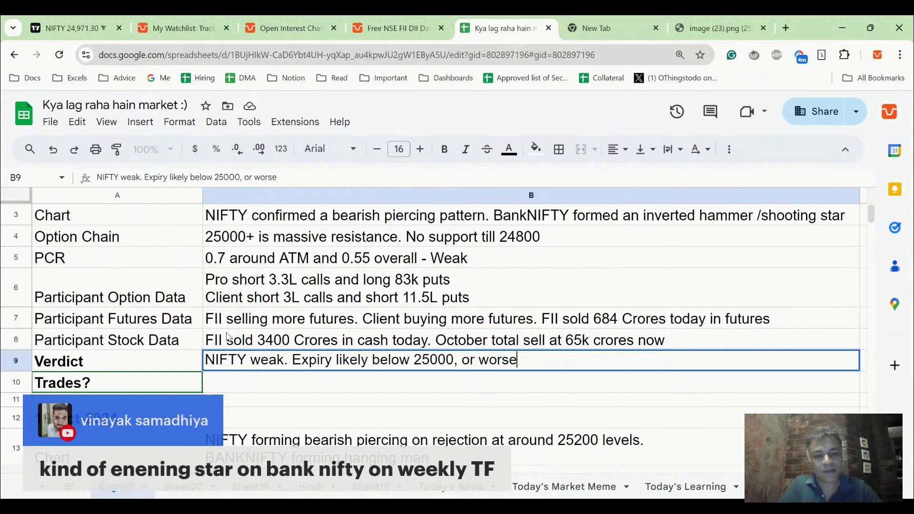
key(Return)
Copy 'Happy to sell long term calls' into Trades cell B10 and add 'till view changes.'
key(Down)
key(Down)
key(Down)
key(Down)
key(Down)
key(Down)
key(Down)
key(Down)
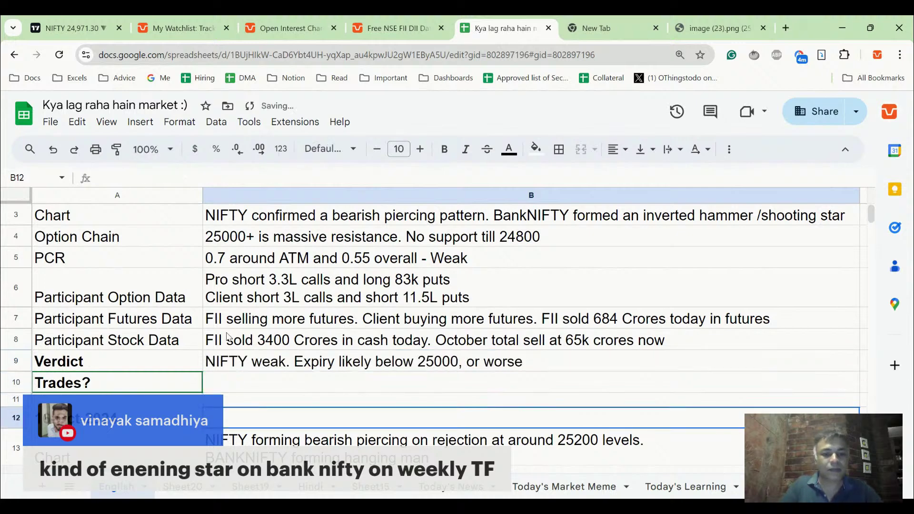
key(Down)
key(Down)
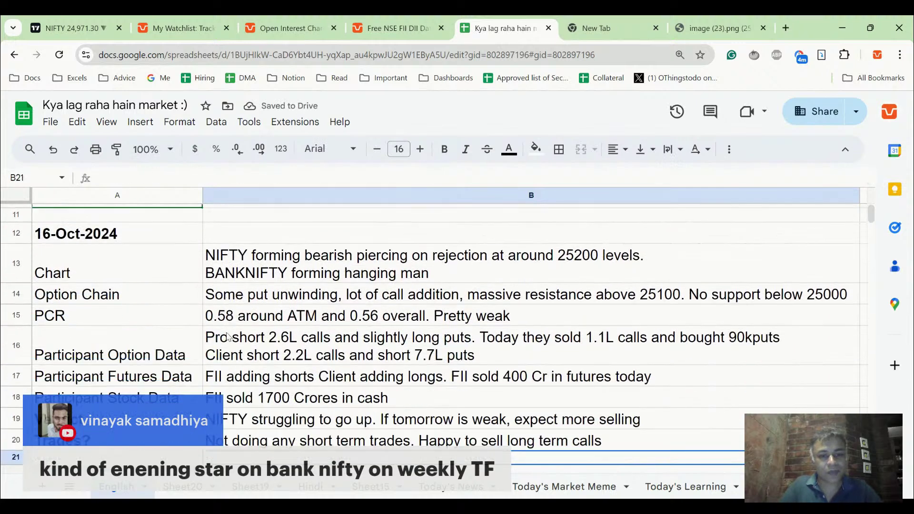
key(Return)
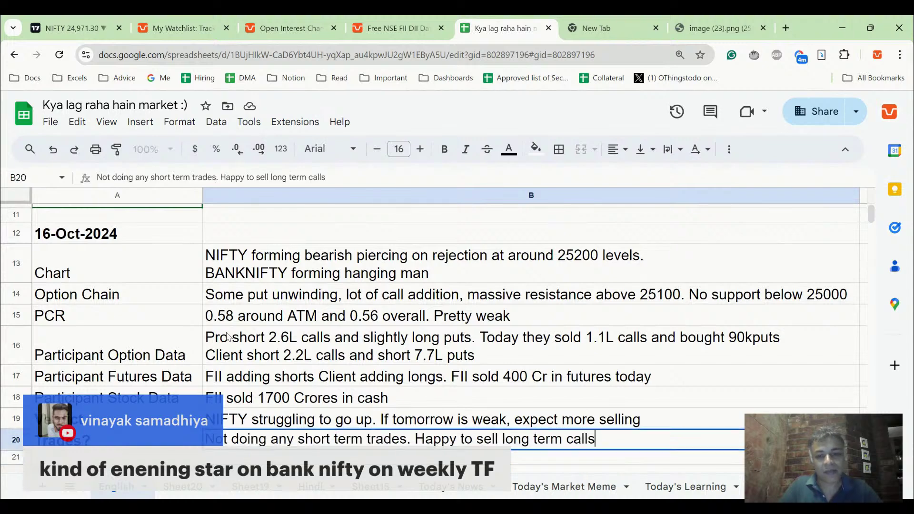
key(Up)
key(Down)
key(Return)
key(ctrl+shift+Left)
key(ctrl+shift+Left)
key(ctrl+shift+Left)
key(ctrl+shift+Left)
key(ctrl+shift+Left)
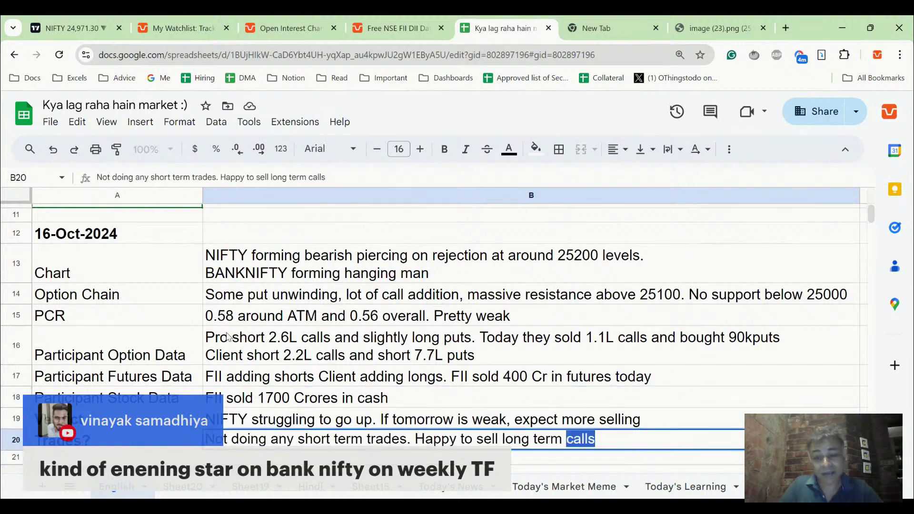
key(ctrl+shift+Left)
key(ctrl+c)
key(Up)
key(Up)
key(Up)
key(Up)
key(Up)
key(Up)
key(Up)
key(Up)
key(Up)
key(Up)
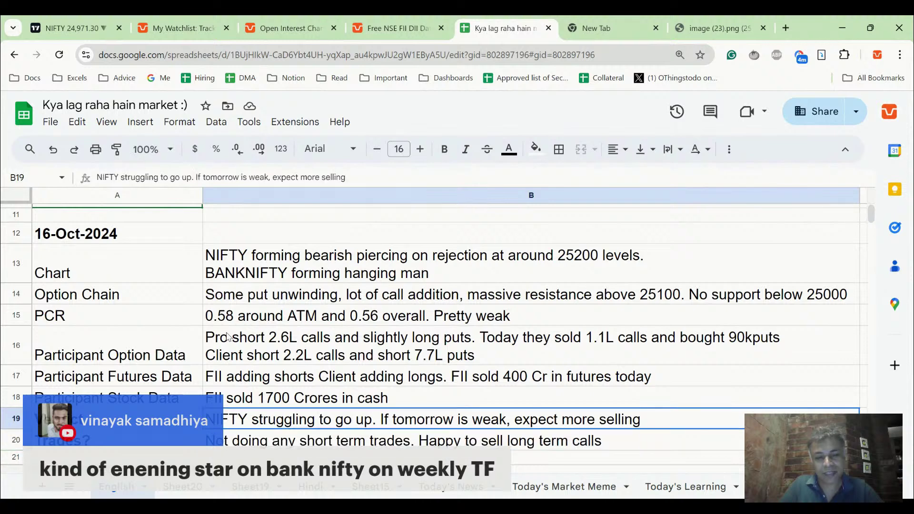
key(Return)
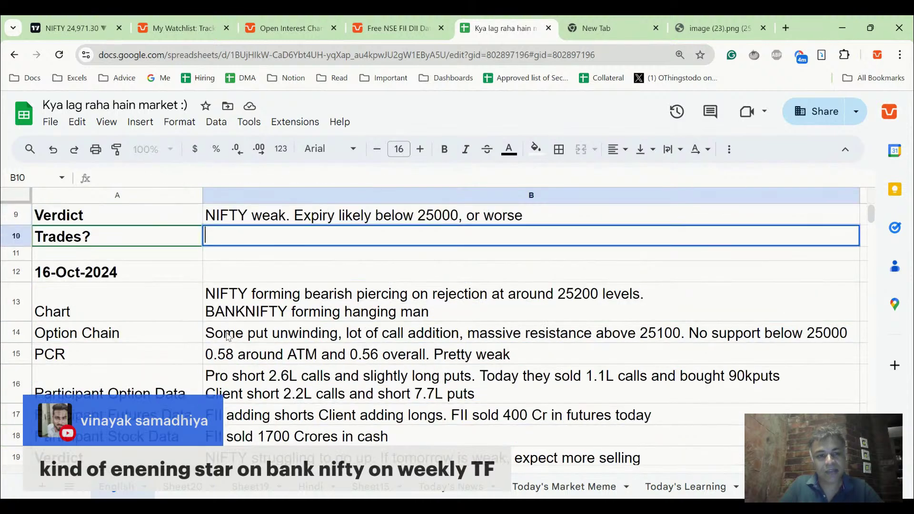
key(ctrl+v)
key(Return)
key(Up)
key(Return)
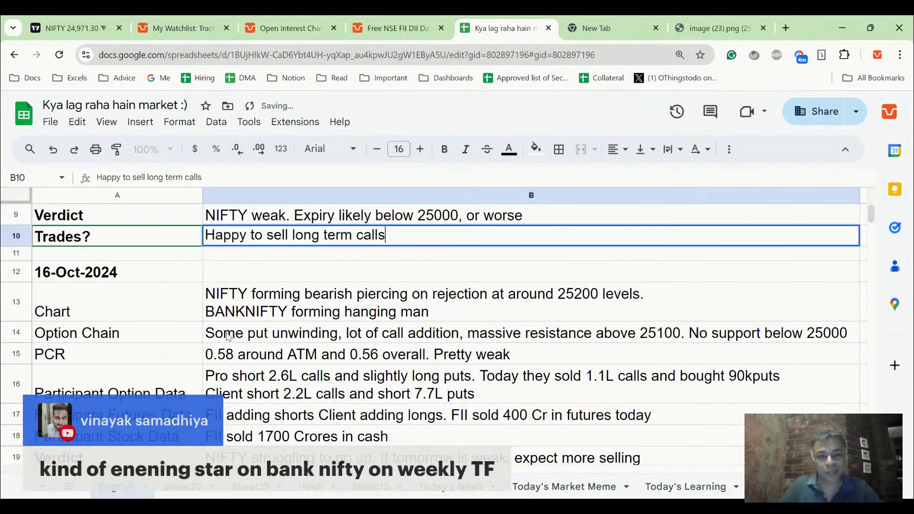
text(till view changes.)
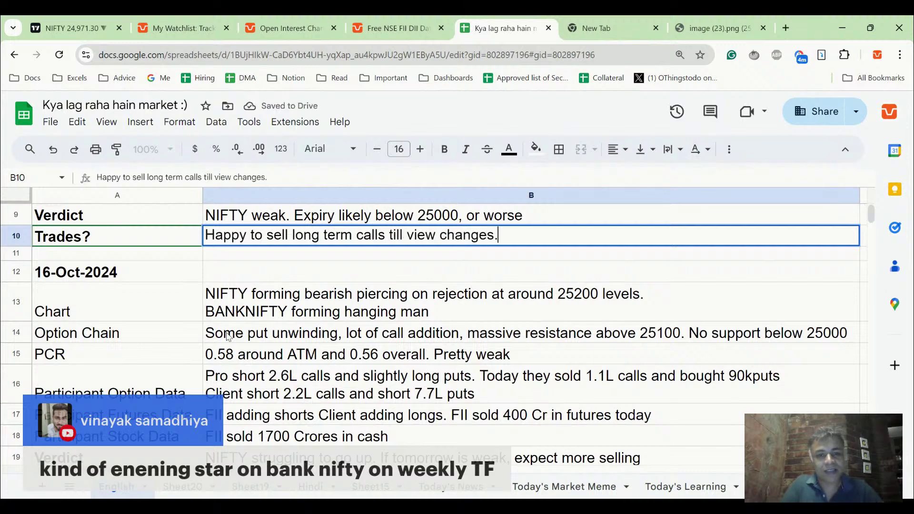
key(Return)
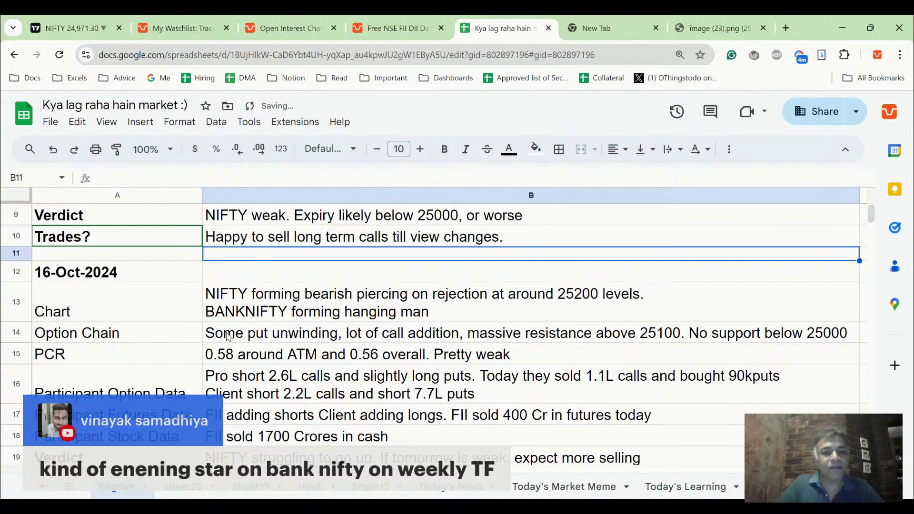
Extend the B9 verdict with '. Bearish in medium term'
key(Up)
key(Up)
key(Return)
text(. bearish in)
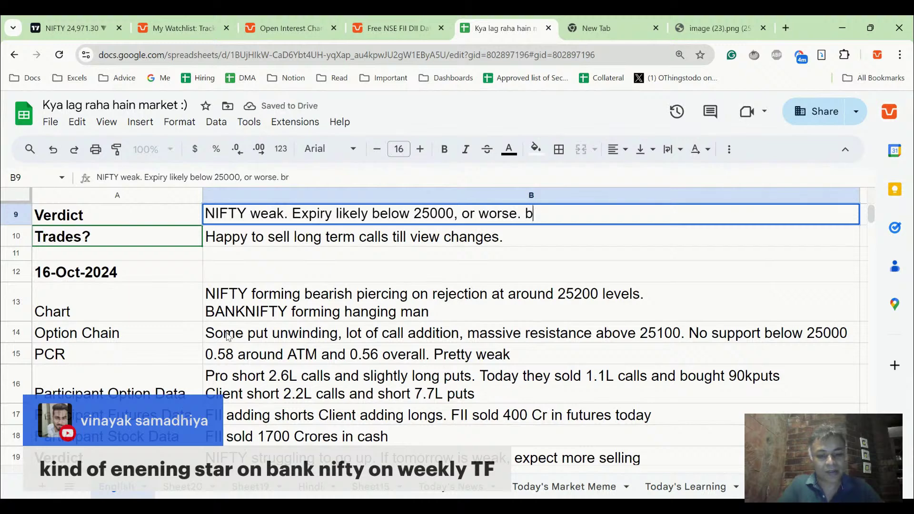
key(ctrl+BackSpace)
key(ctrl+BackSpace)
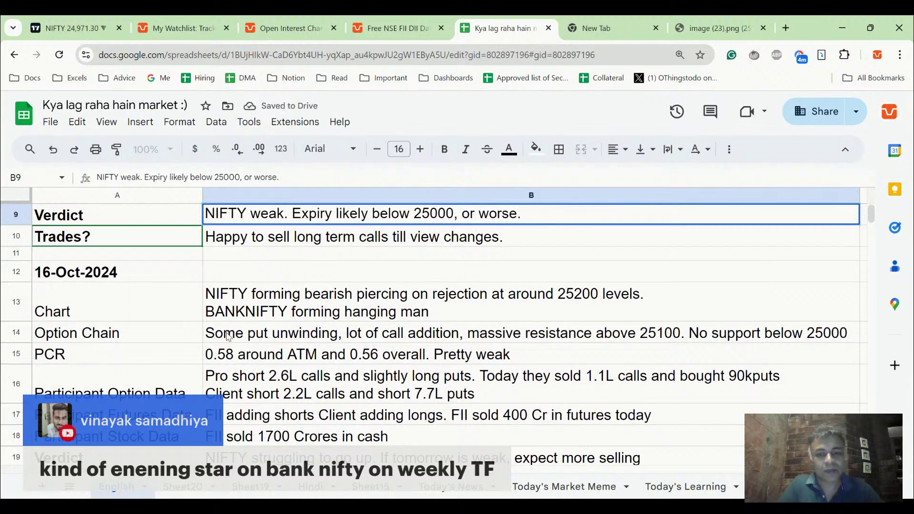
text(Bearish in medium term)
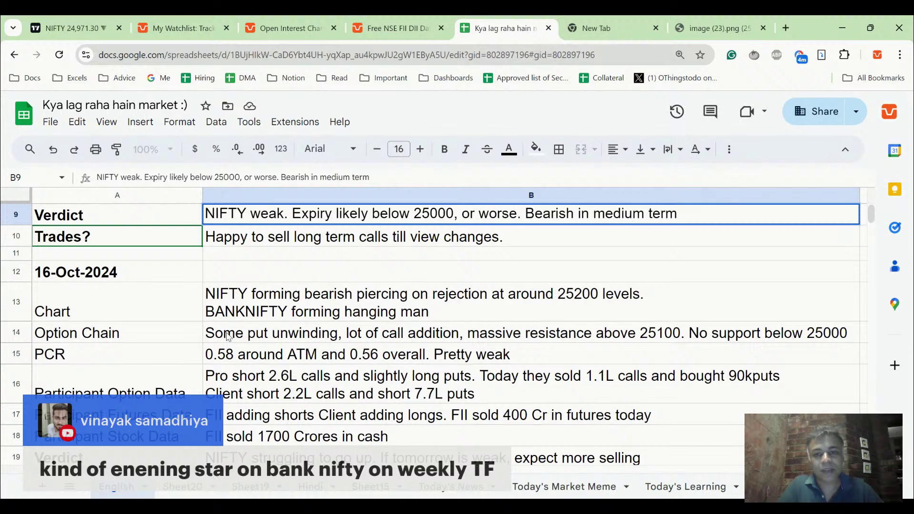
key(Return)
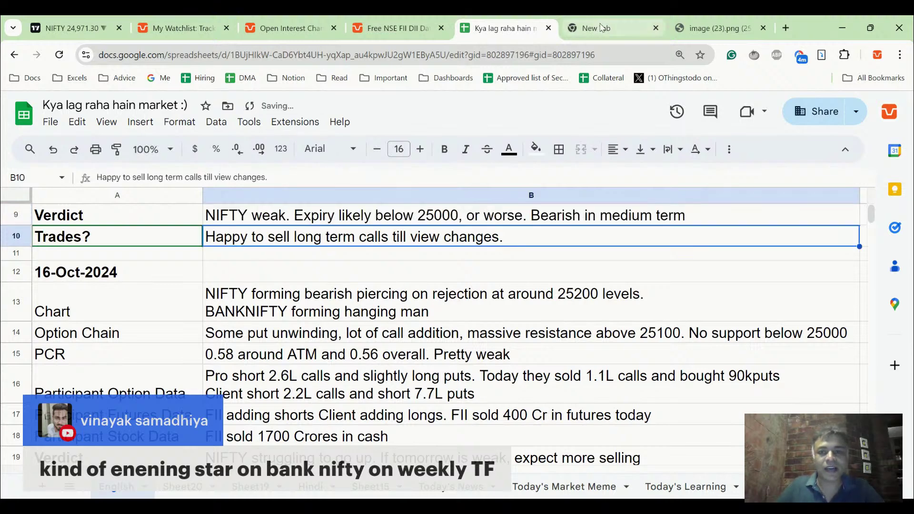
Zoom in and out on the saved NIFTY weekly channel chart, then start a new-tab address
click(683, 28)
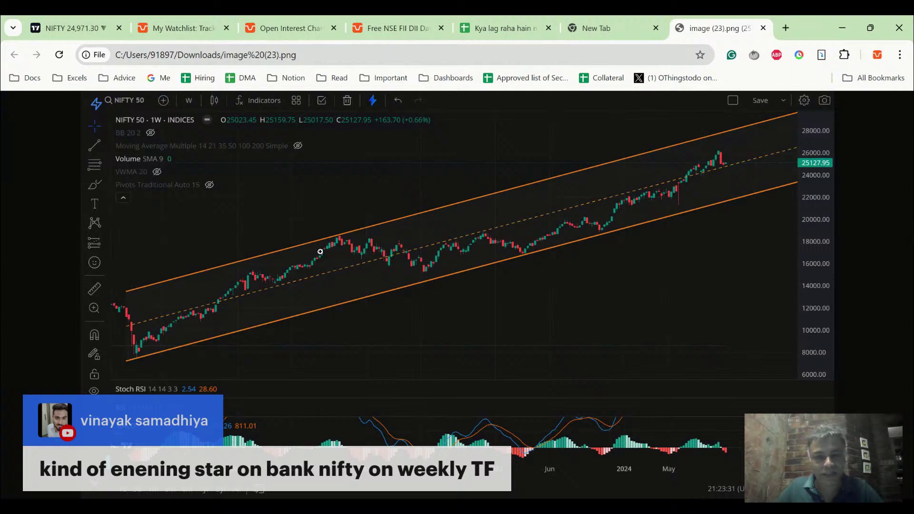
click(675, 196)
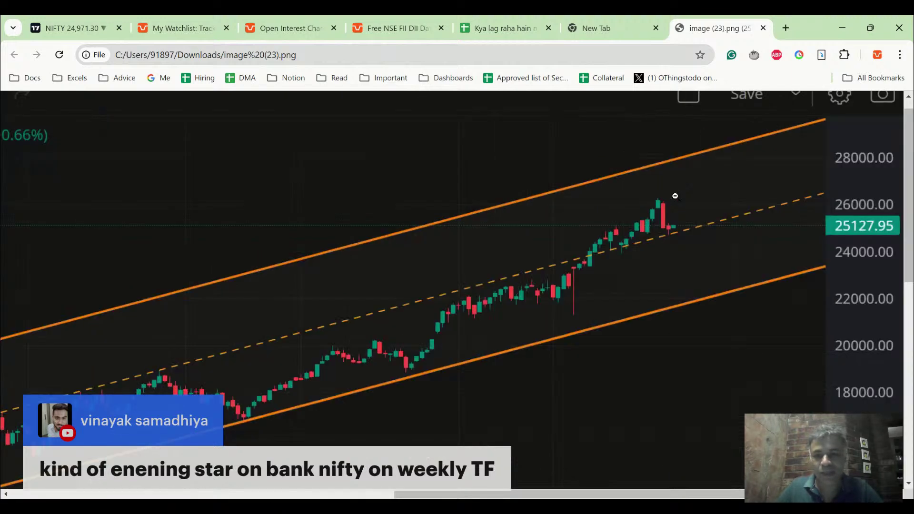
click(675, 196)
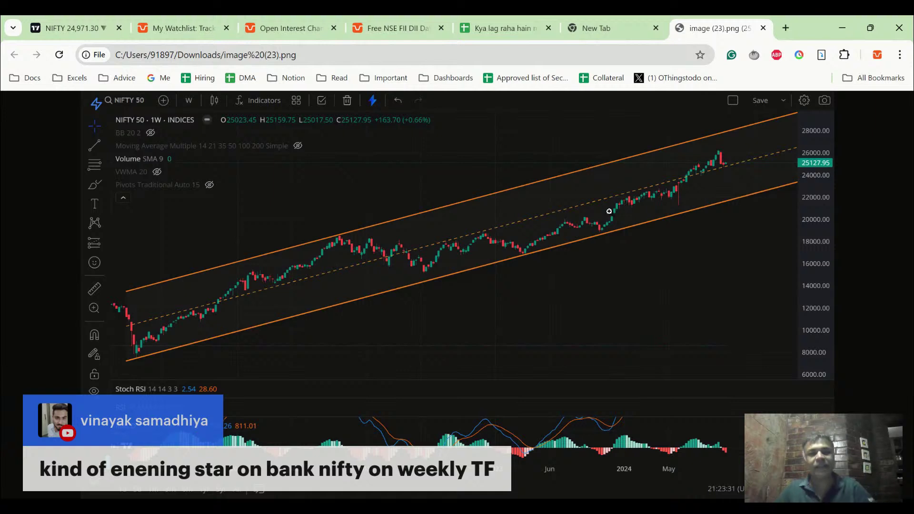
click(621, 23)
click(222, 55)
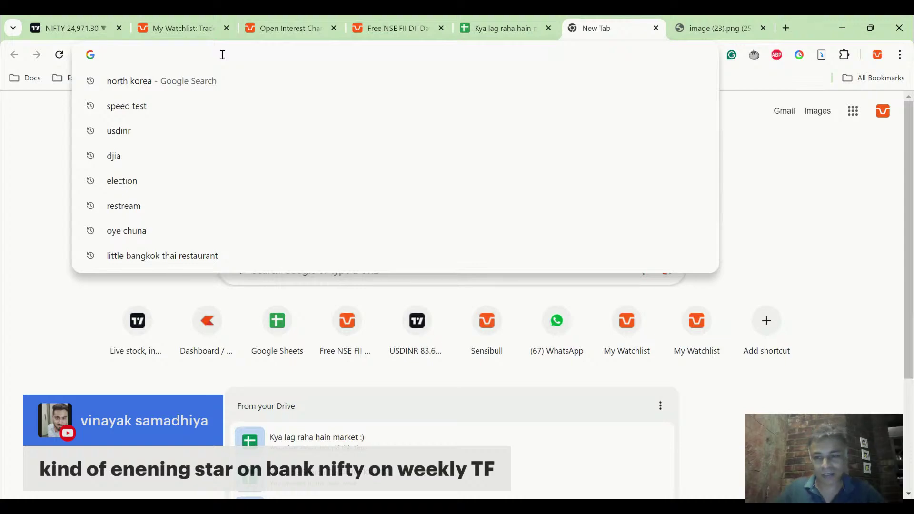
Show the S&P 500 on daily candles and rescale the price axis around recent prices
click(37, 22)
click(714, 244)
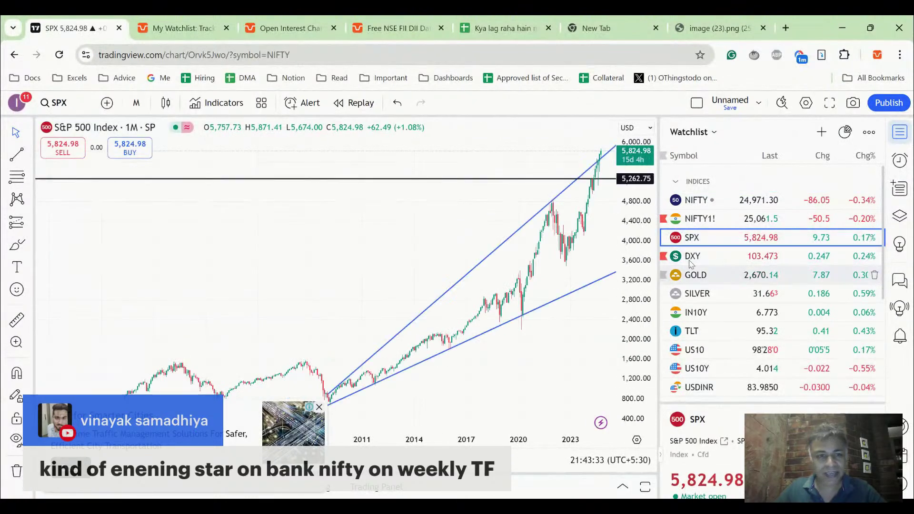
click(136, 103)
scroll(184, 238, down, 3)
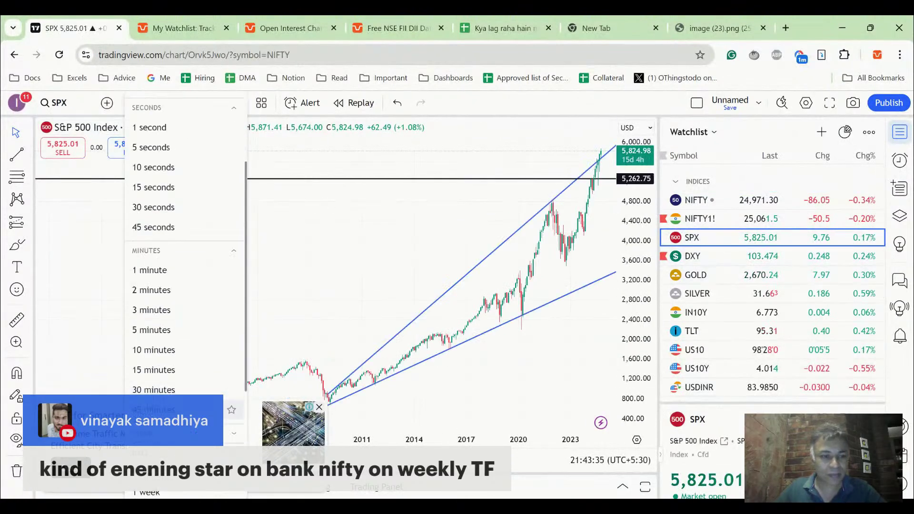
click(152, 472)
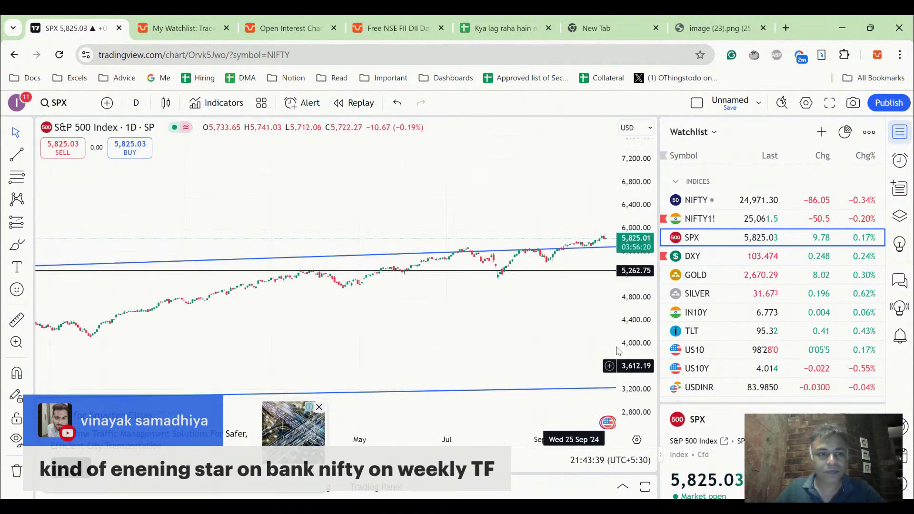
drag(651, 255, 646, 232)
drag(516, 298, 520, 365)
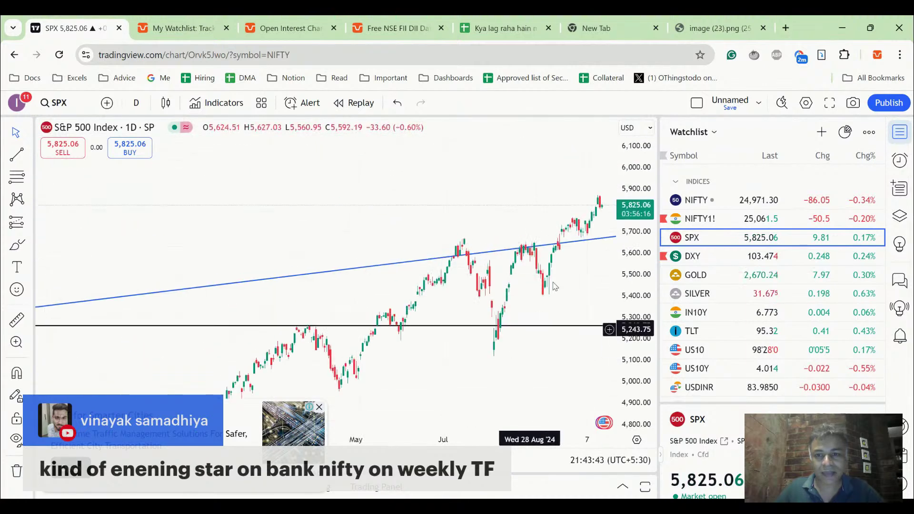
drag(634, 230, 614, 205)
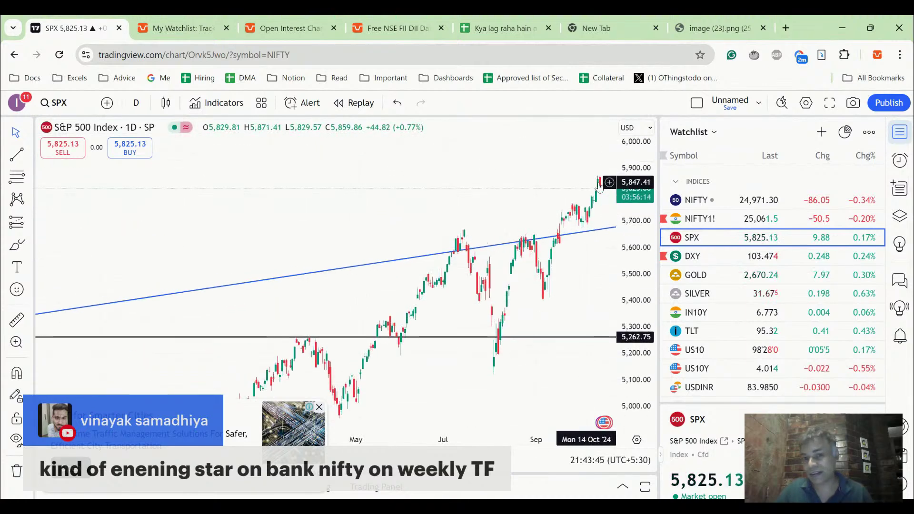
Step through Dollar Index, Gold, Silver, India 10Y, TLT, US10, US10Y and USDINR charts
click(710, 257)
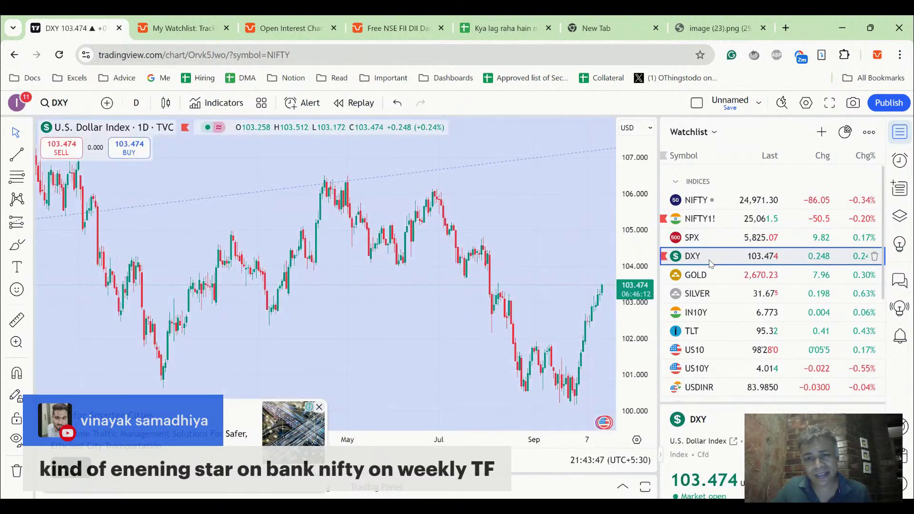
click(709, 275)
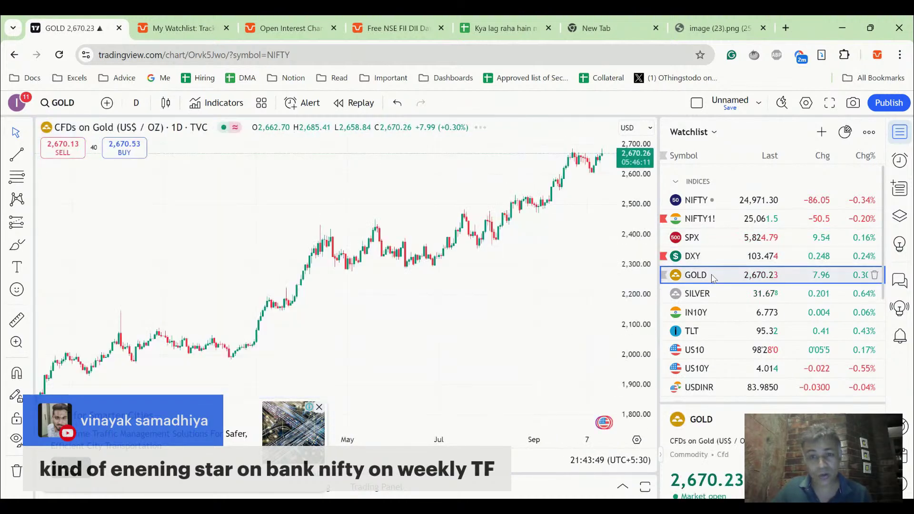
scroll(558, 229, up, 2)
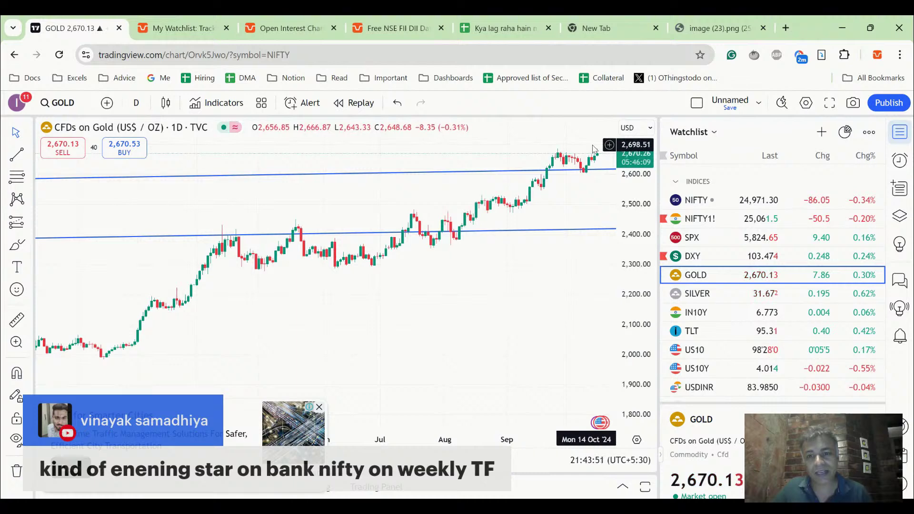
click(687, 293)
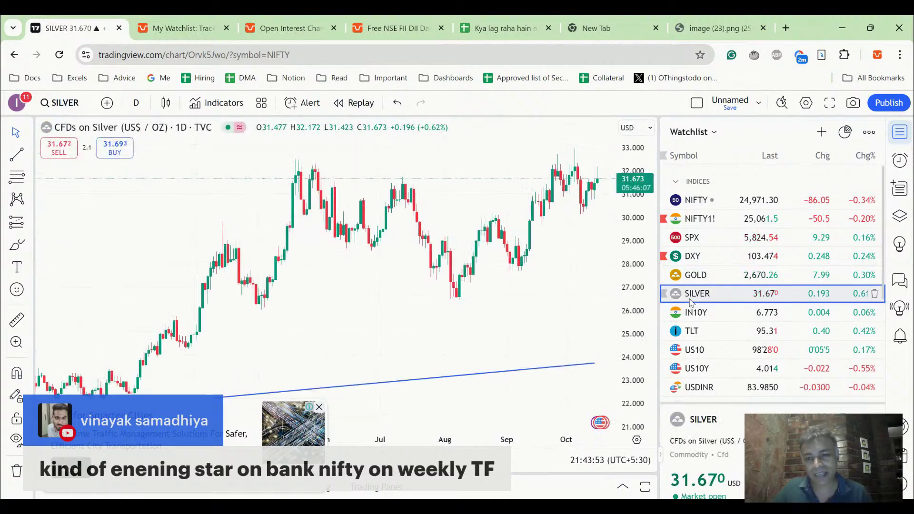
click(694, 314)
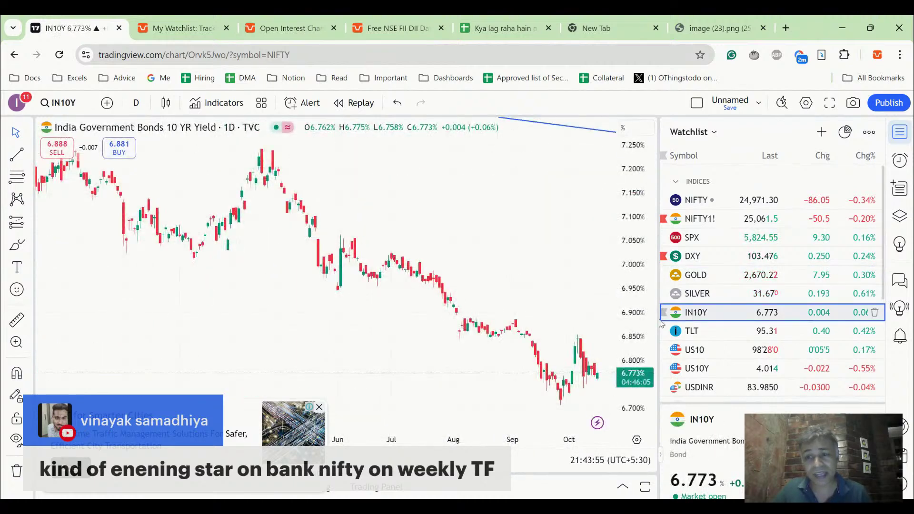
key(Down)
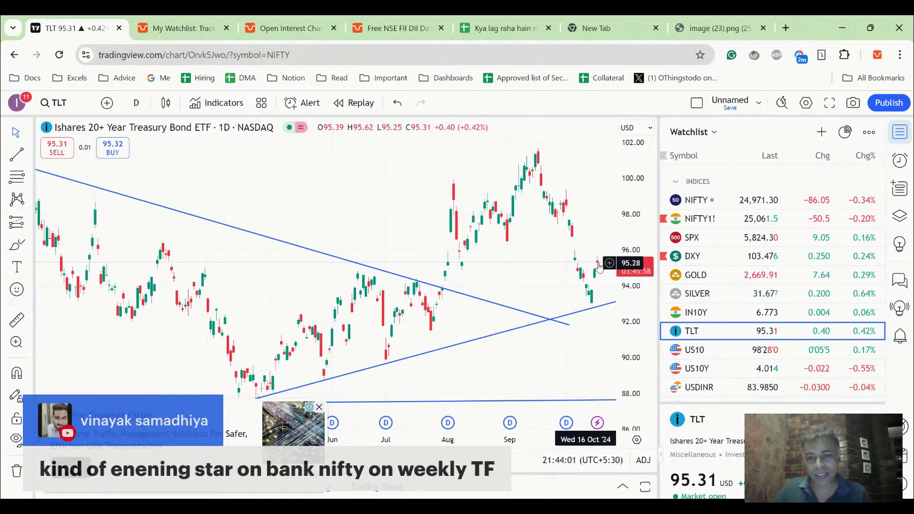
click(749, 357)
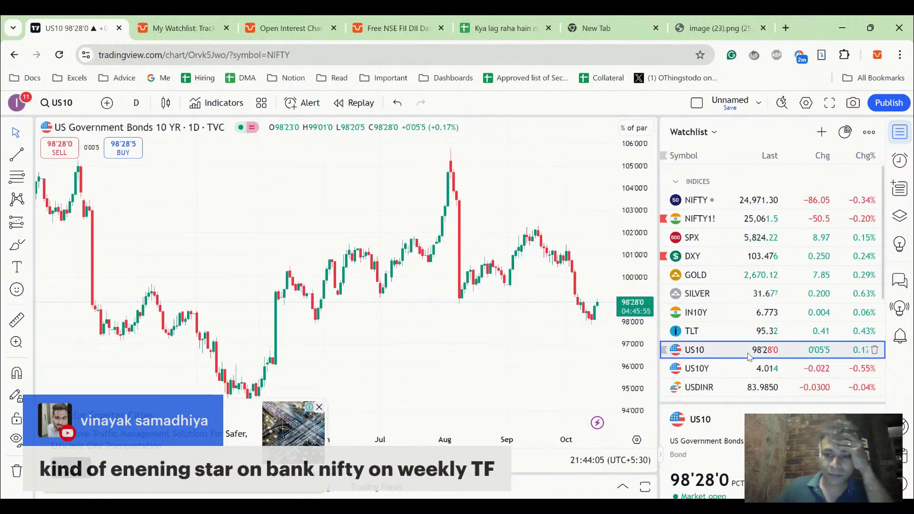
scroll(532, 365, up, 5)
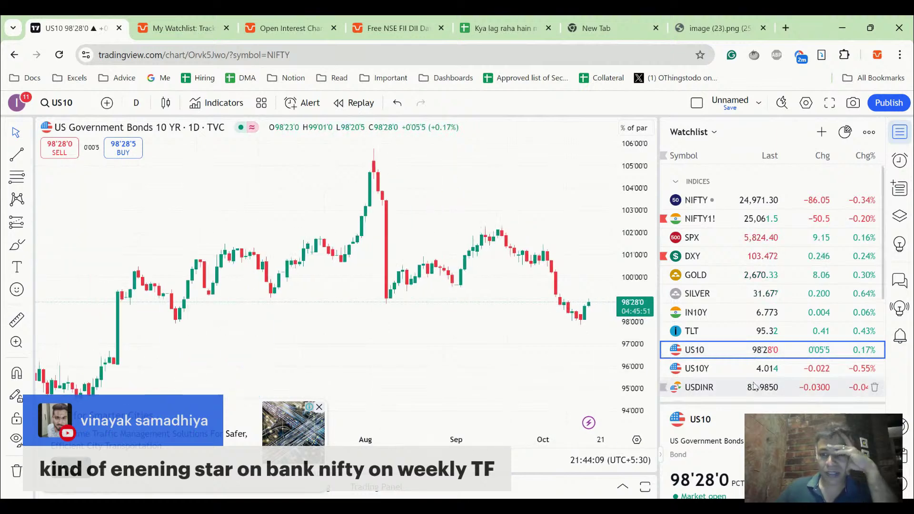
click(736, 374)
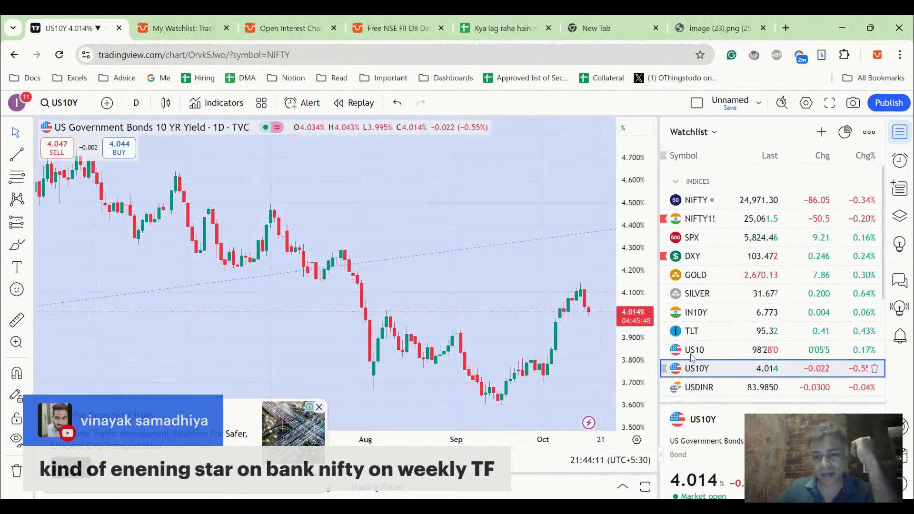
click(733, 385)
Review the WTI crude daily chart, then pan Bitcoin's daily chart to show its rising channel
scroll(759, 285, down, 4)
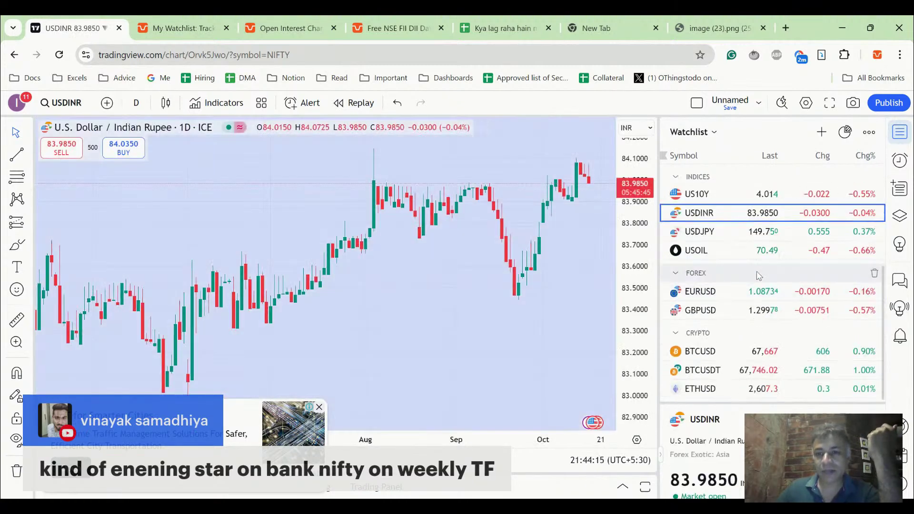
click(760, 249)
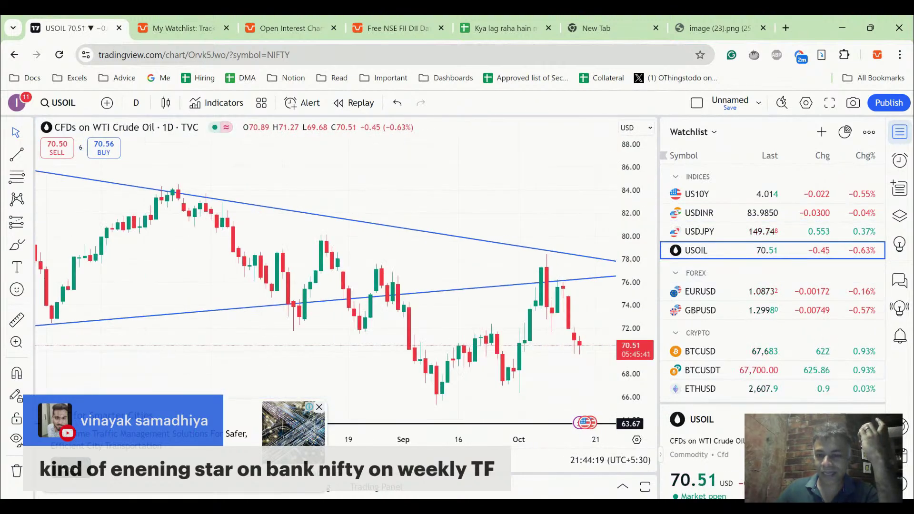
scroll(576, 339, down, 2)
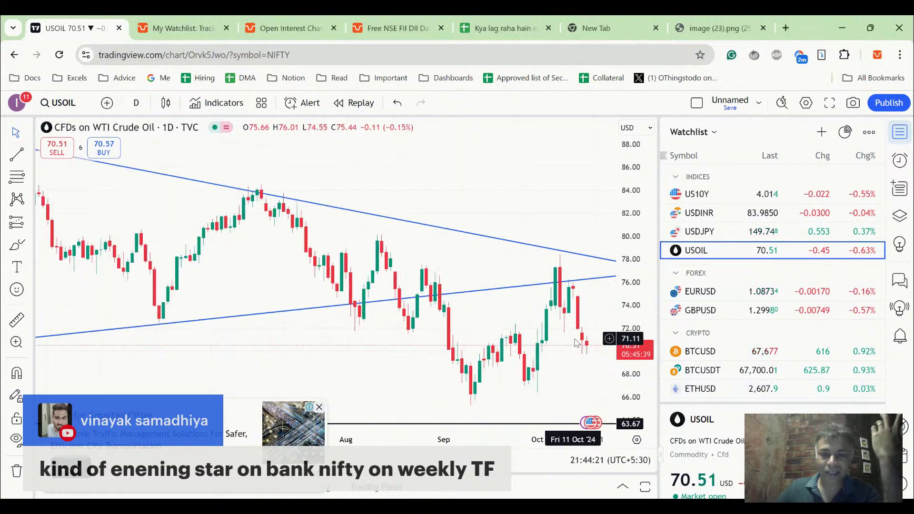
scroll(645, 278, down, 2)
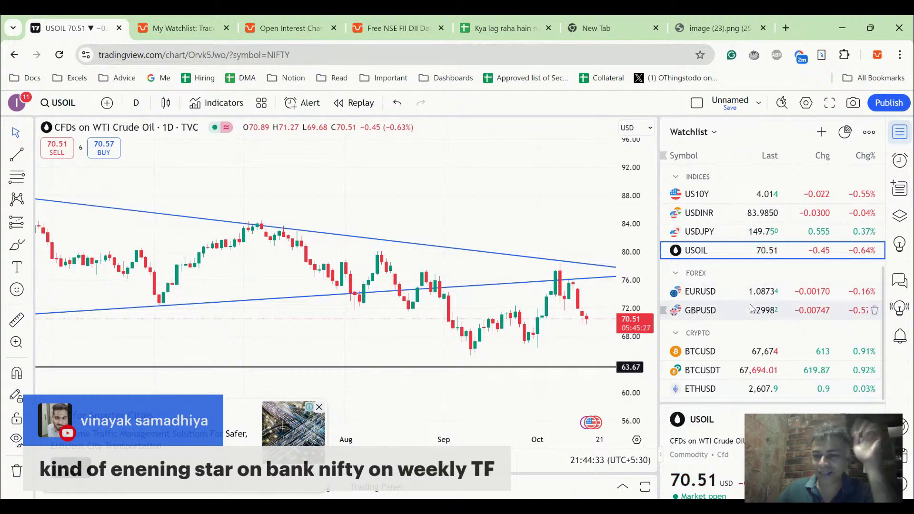
click(748, 350)
drag(749, 350, 634, 242)
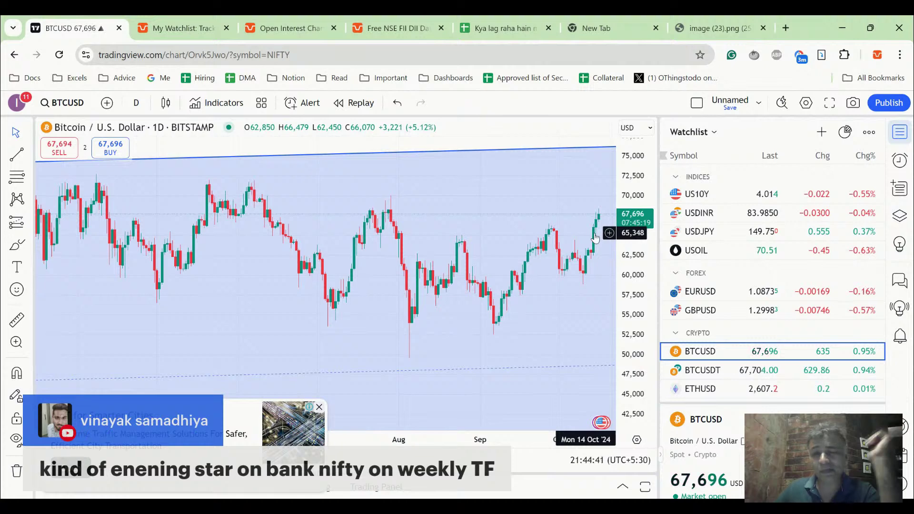
scroll(595, 237, up, 4)
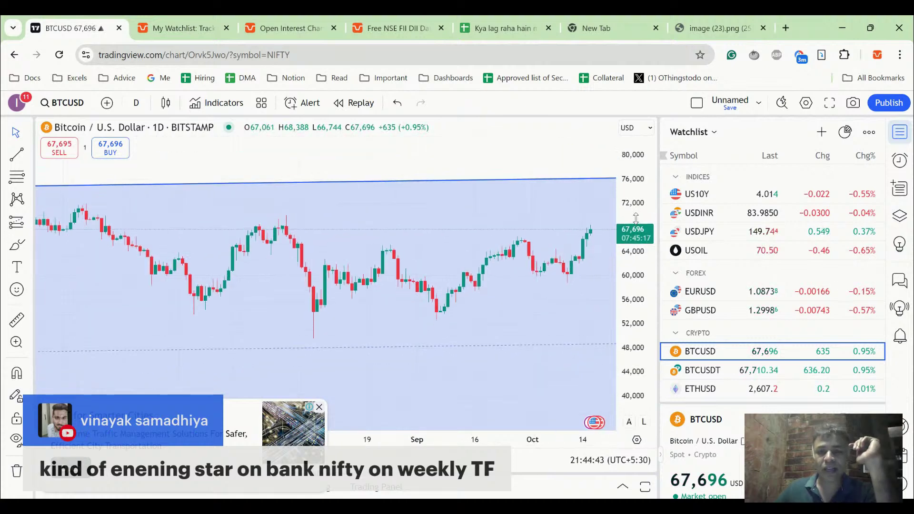
scroll(606, 216, down, 5)
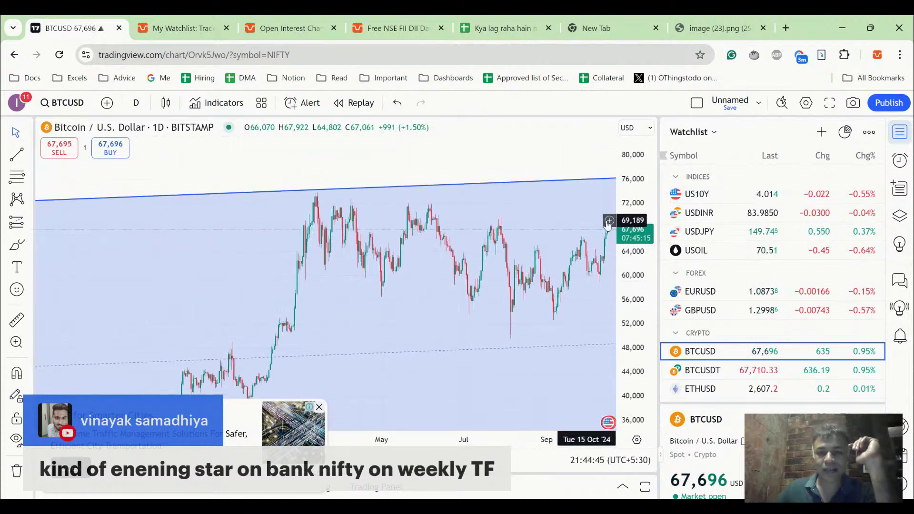
drag(557, 200, 480, 192)
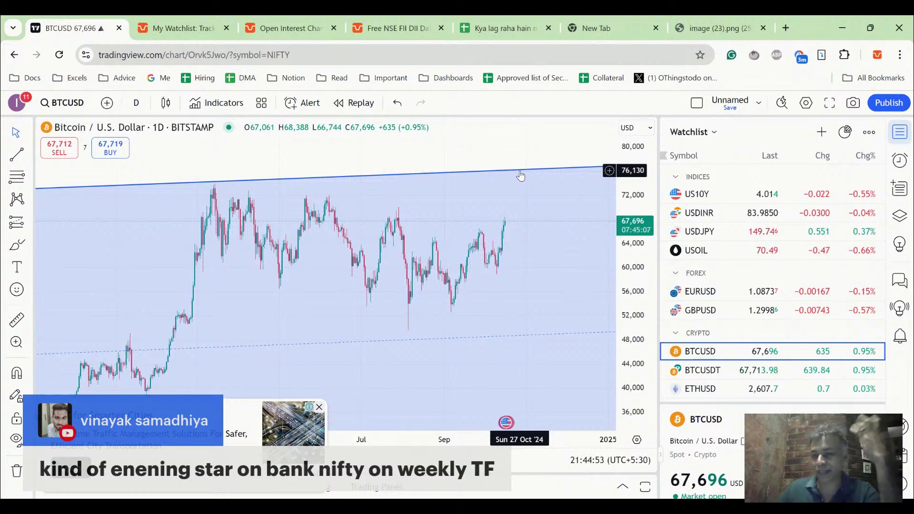
scroll(446, 255, up, 1)
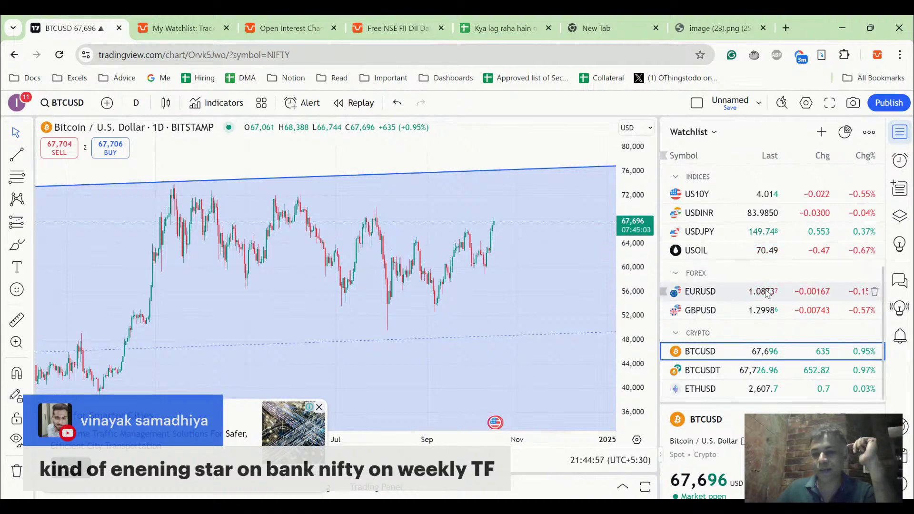
scroll(766, 293, up, 4)
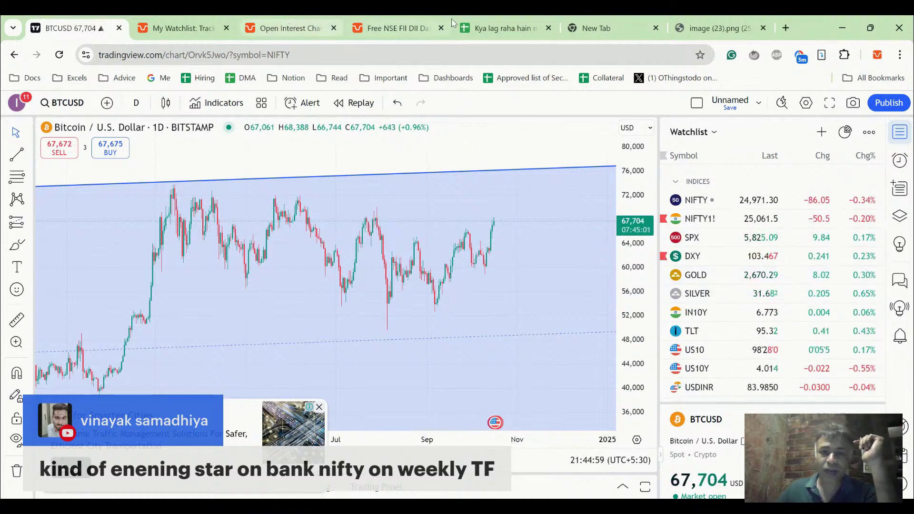
Open Sensibull's economic calendar for 15 Oct to 01 Nov
click(390, 21)
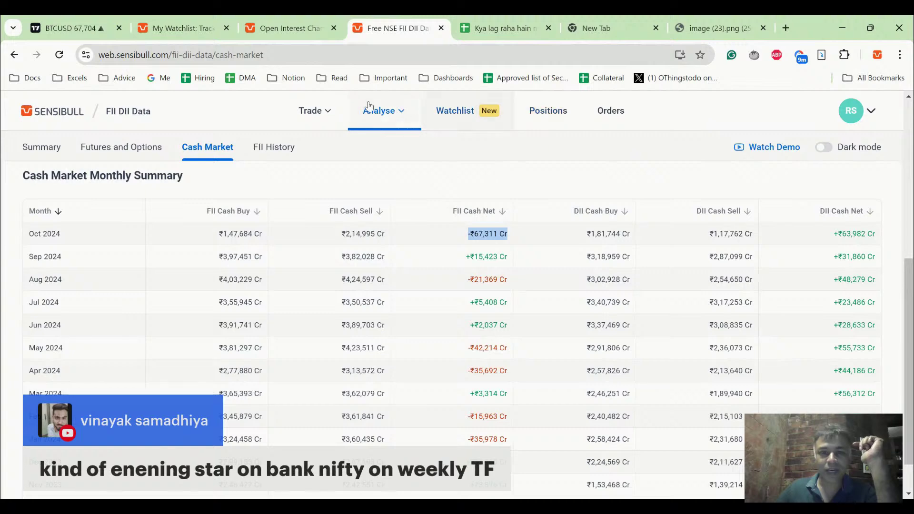
mouse_move(395, 113)
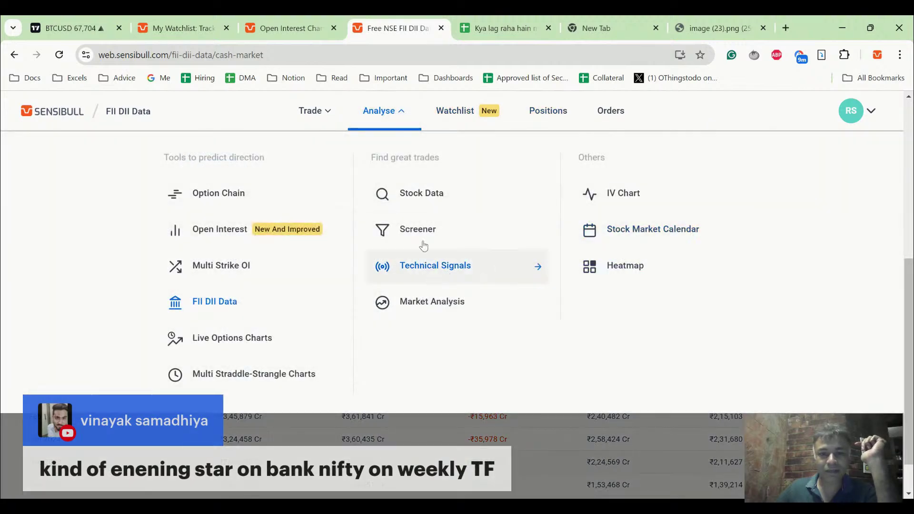
click(628, 231)
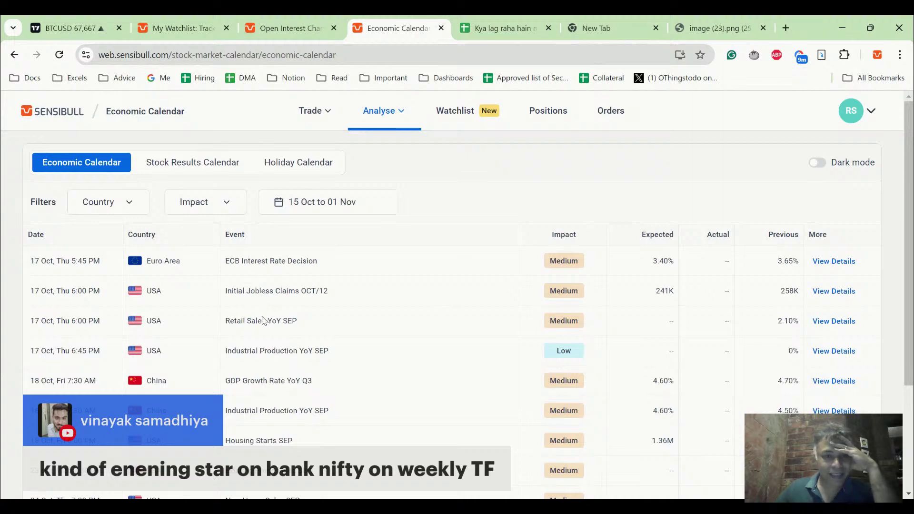
scroll(267, 323, down, 1)
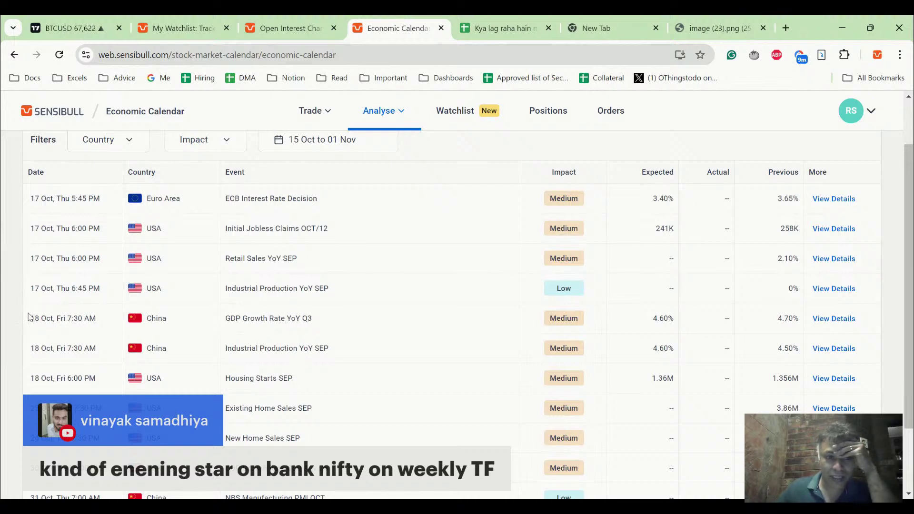
Highlight China's 18 Oct GDP and industrial production rows, after briefly marking US Housing Starts
drag(29, 317, 846, 363)
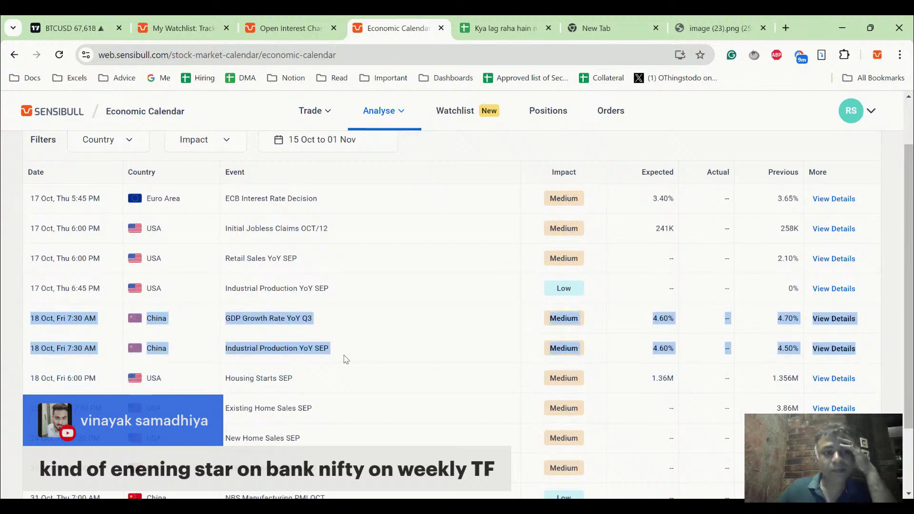
scroll(333, 360, down, 1)
drag(18, 314, 891, 346)
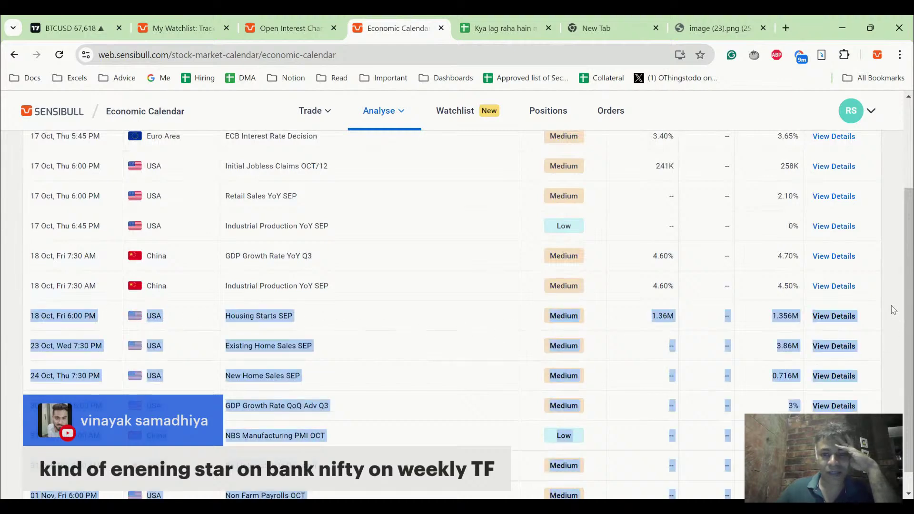
drag(893, 310, 877, 306)
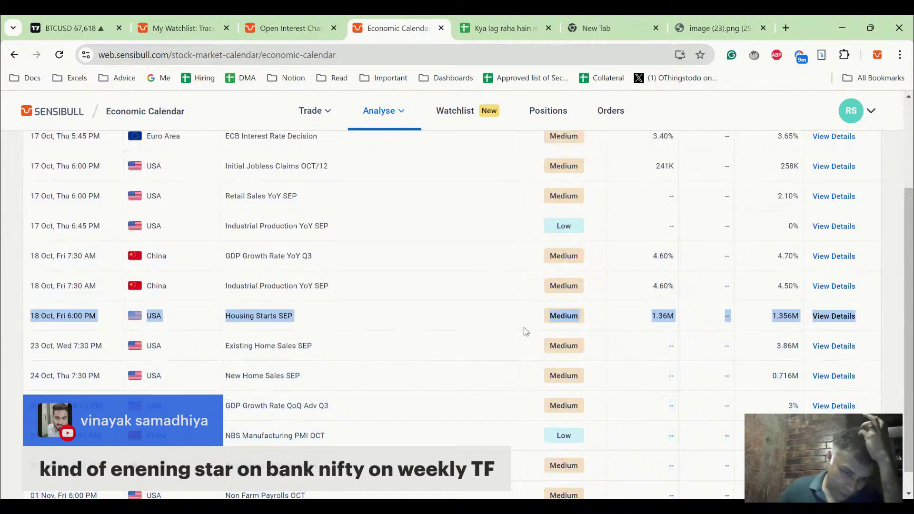
scroll(526, 332, up, 1)
scroll(525, 332, down, 2)
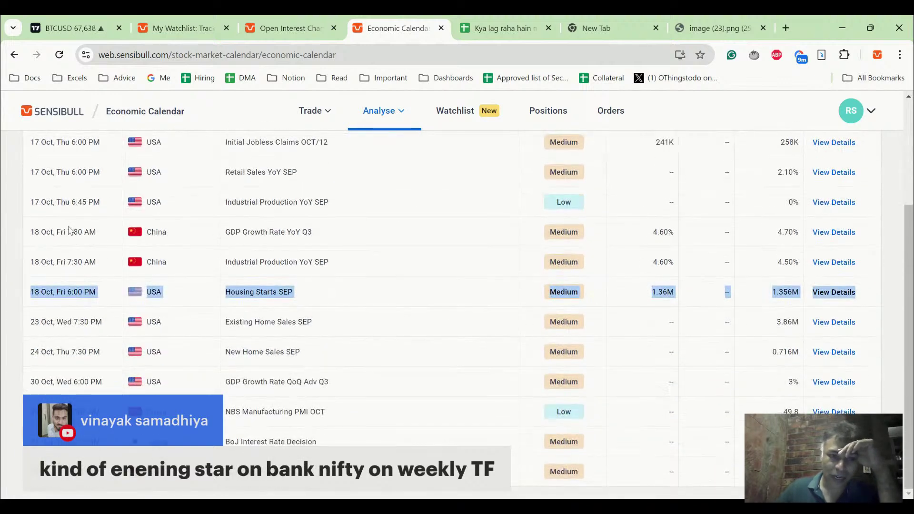
drag(28, 233, 345, 263)
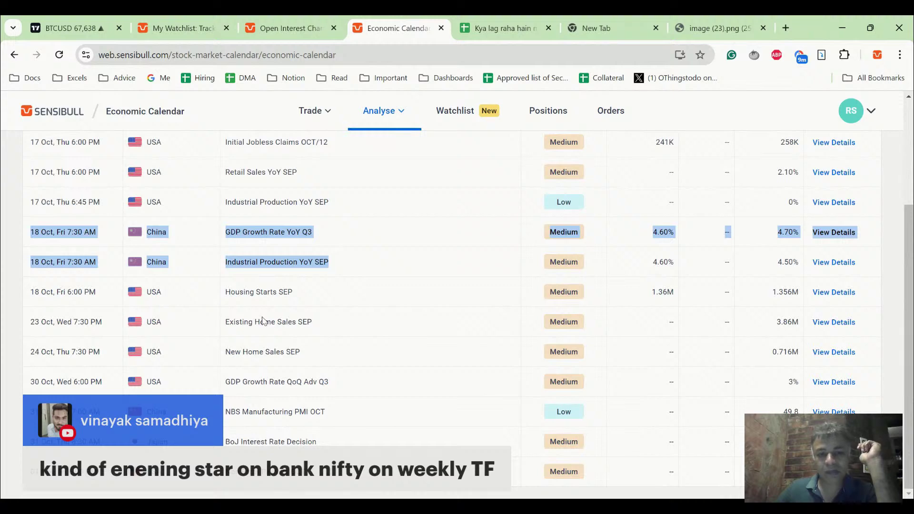
scroll(263, 322, up, 3)
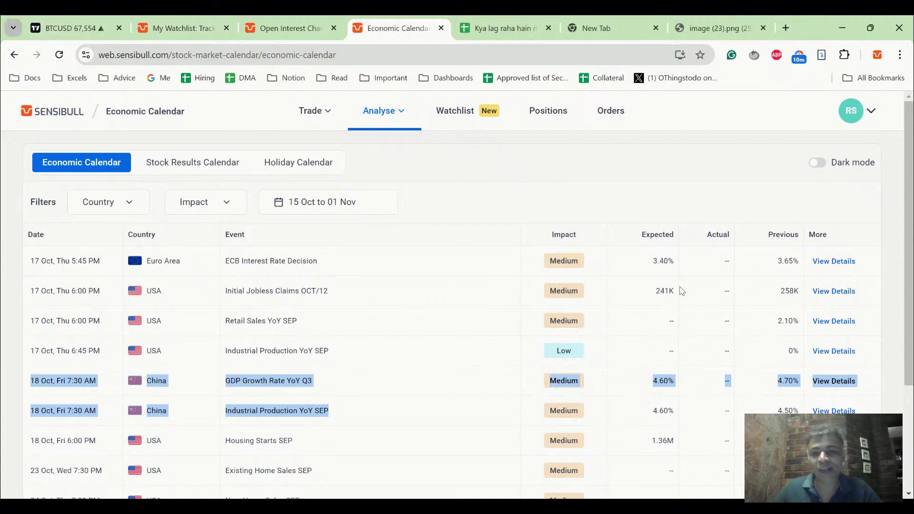
Switch back to the TradingView BTCUSD daily chart, showing 67,554, up 493 (+0.74%)
click(79, 19)
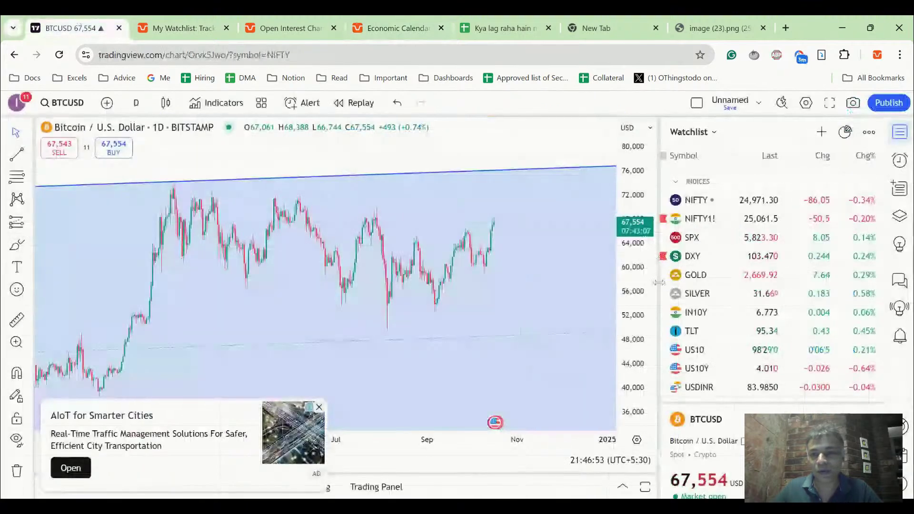